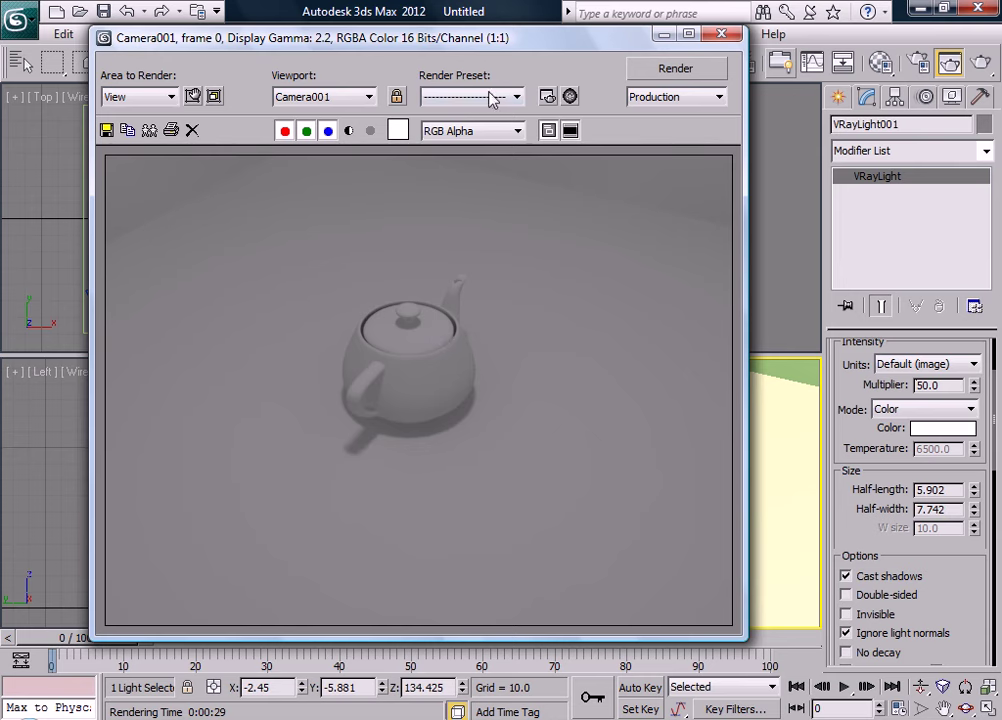
Open the render setup beside the rendered frame, collapse the Global switches and Image sampler rollouts, and expand the V-Ray Color mapping settings
{"action": "left_click_drag", "start_coordinate": [488, 45], "coordinate": [445, 44]}
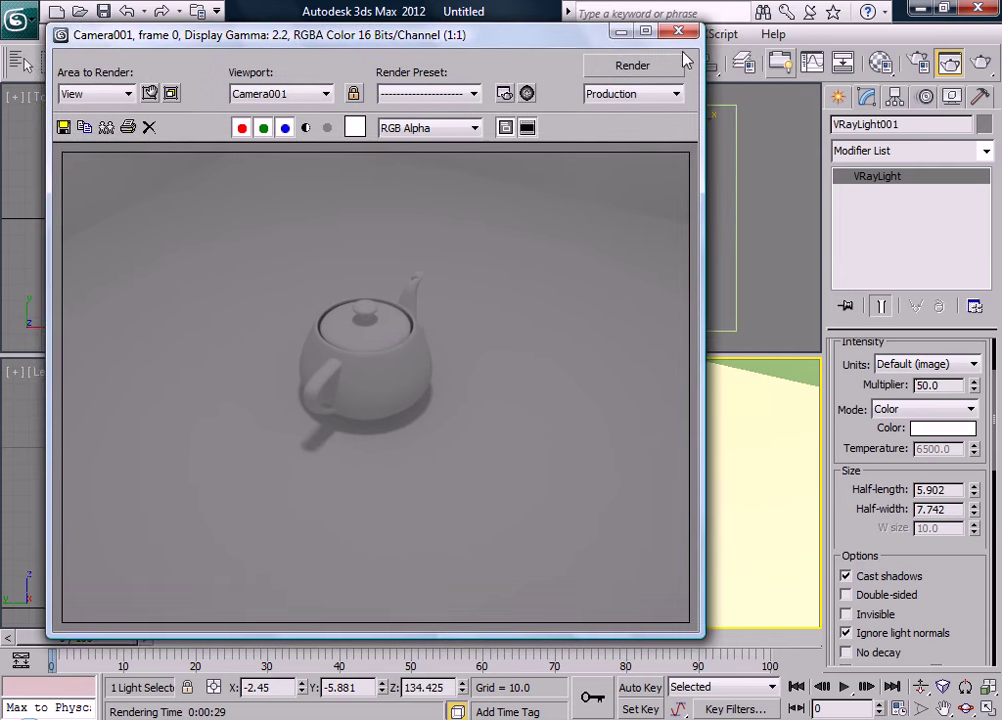
{"action": "left_click", "coordinate": [917, 68]}
{"action": "left_click_drag", "start_coordinate": [397, 124], "coordinate": [679, 37]}
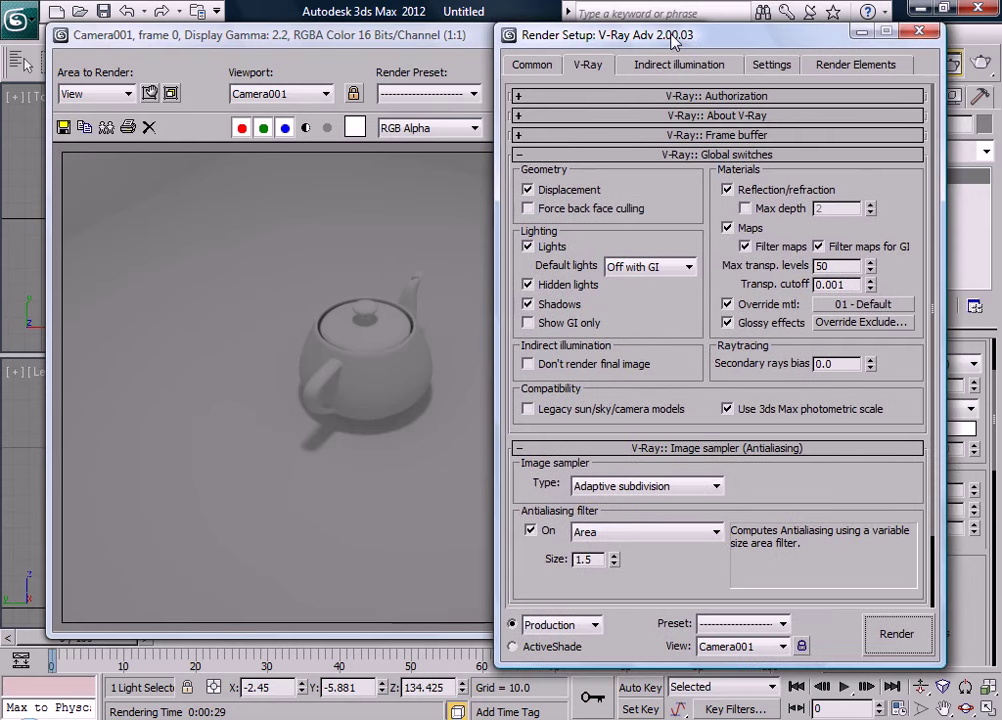
{"action": "left_click", "coordinate": [651, 154]}
{"action": "left_click", "coordinate": [652, 174]}
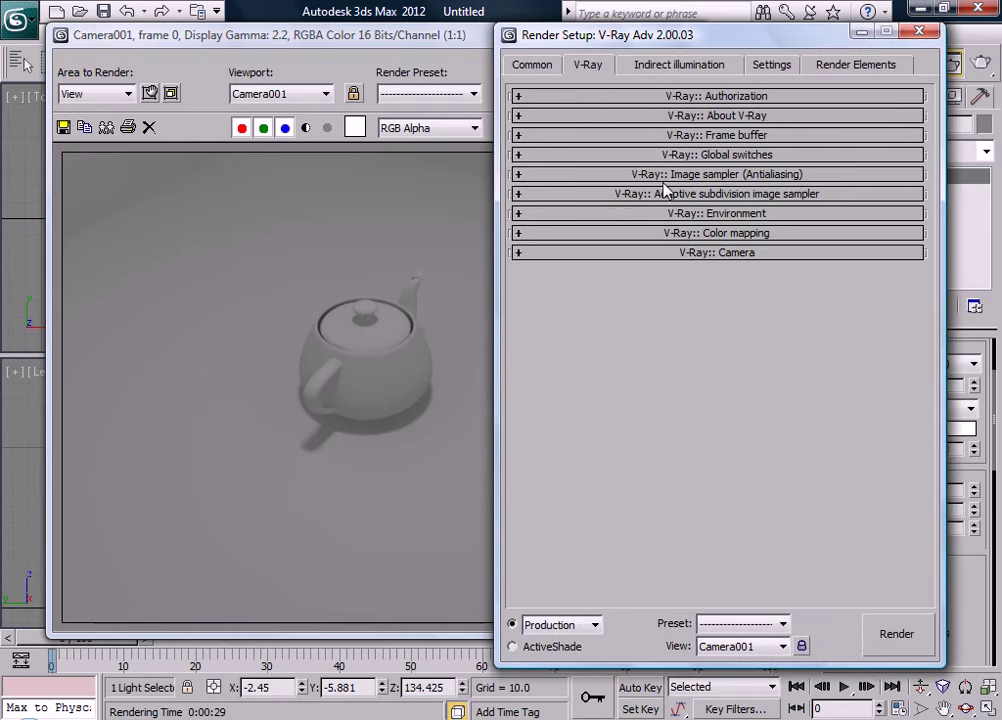
{"action": "left_click", "coordinate": [738, 234]}
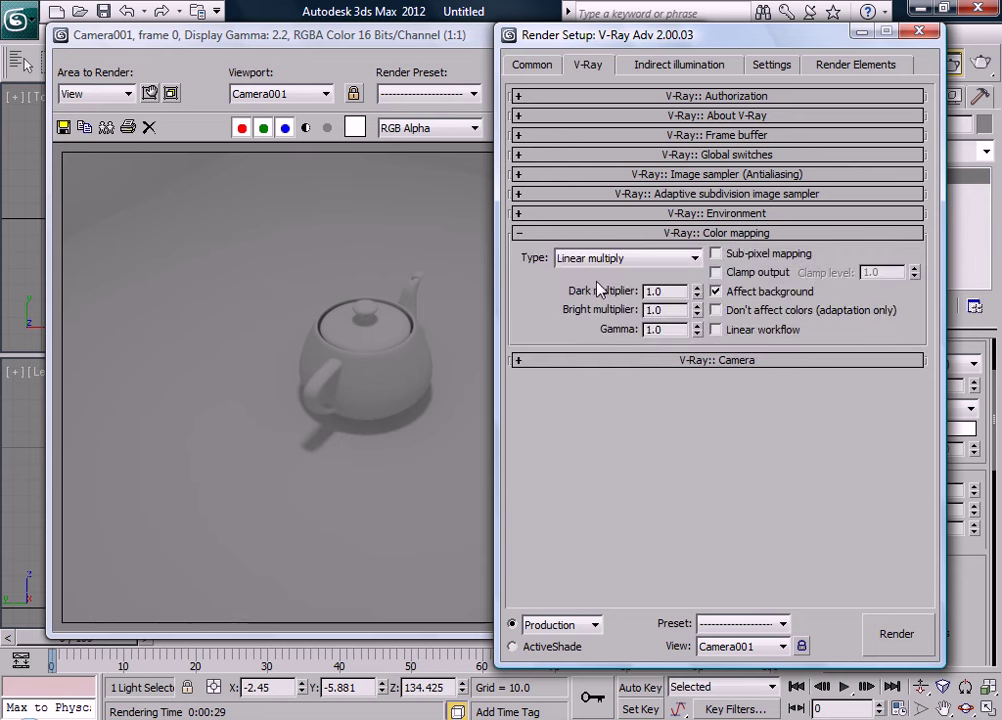
Keep the color mapping type at Linear multiply and set the bright multiplier to 2.0
{"action": "left_click", "coordinate": [692, 259]}
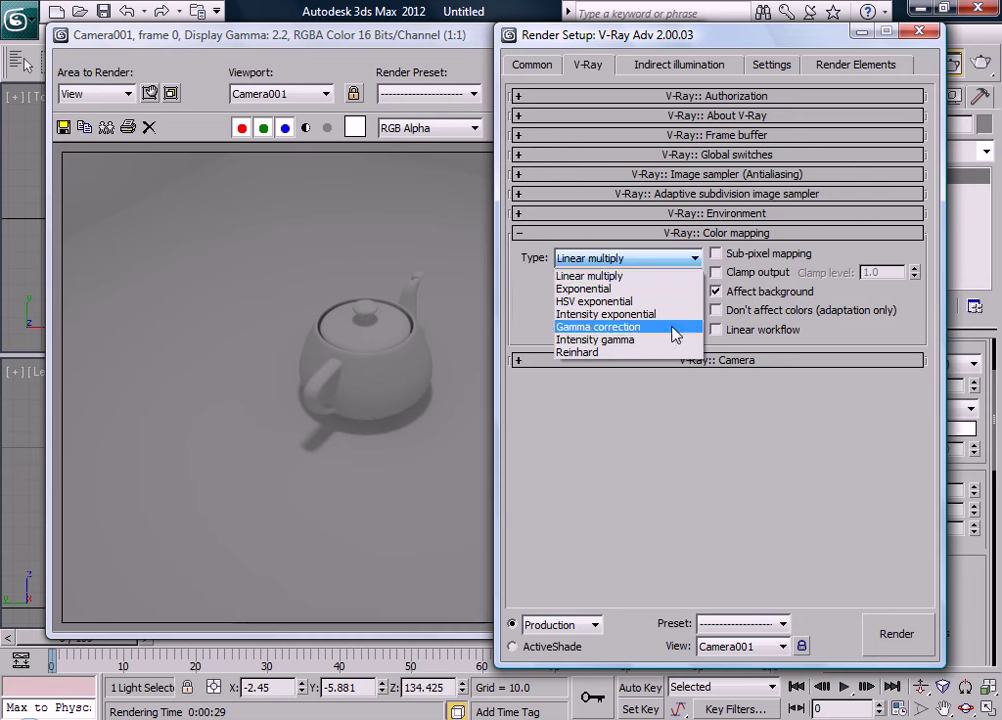
{"action": "left_click", "coordinate": [647, 276]}
{"action": "left_click", "coordinate": [663, 290]}
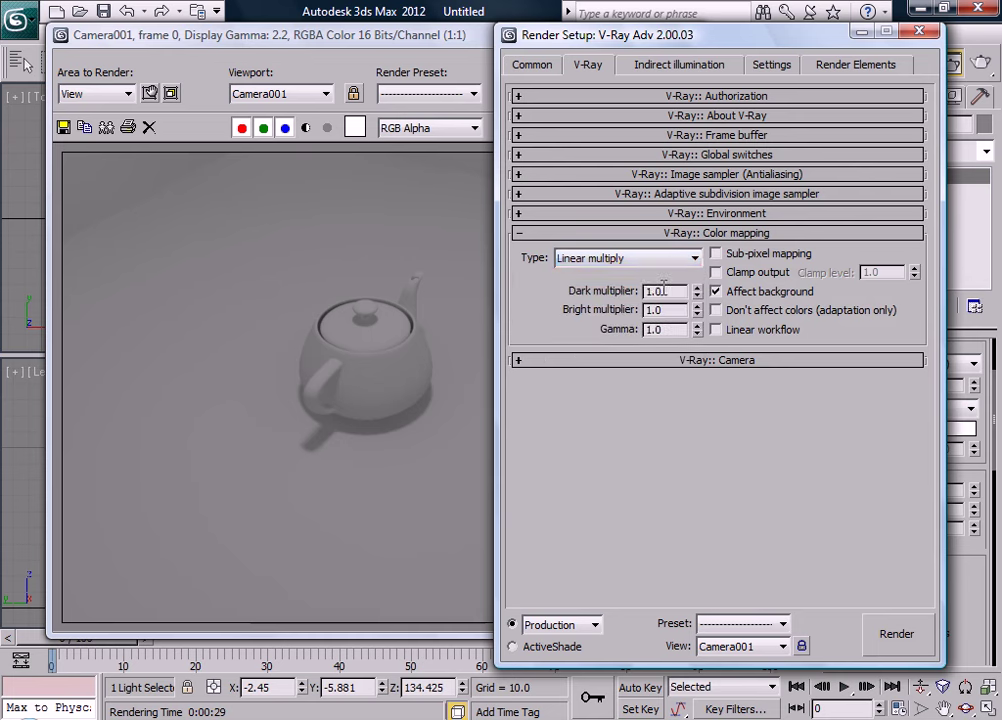
{"action": "left_click_drag", "start_coordinate": [663, 290], "coordinate": [645, 290]}
{"action": "double_click", "coordinate": [658, 310]}
{"action": "double_click", "coordinate": [655, 329]}
{"action": "double_click", "coordinate": [663, 310]}
{"action": "type", "text": "2"}
{"action": "key", "text": "Return"}
Open the RAM Player, load the last rendered teapot image into channel A at 640x480, and minimize the player
{"action": "left_click_drag", "start_coordinate": [458, 33], "coordinate": [430, 72]}
{"action": "left_click", "coordinate": [461, 34]}
{"action": "left_click", "coordinate": [461, 34]}
{"action": "left_click", "coordinate": [527, 76]}
{"action": "left_click_drag", "start_coordinate": [545, 30], "coordinate": [586, 87]}
{"action": "left_click", "coordinate": [554, 34]}
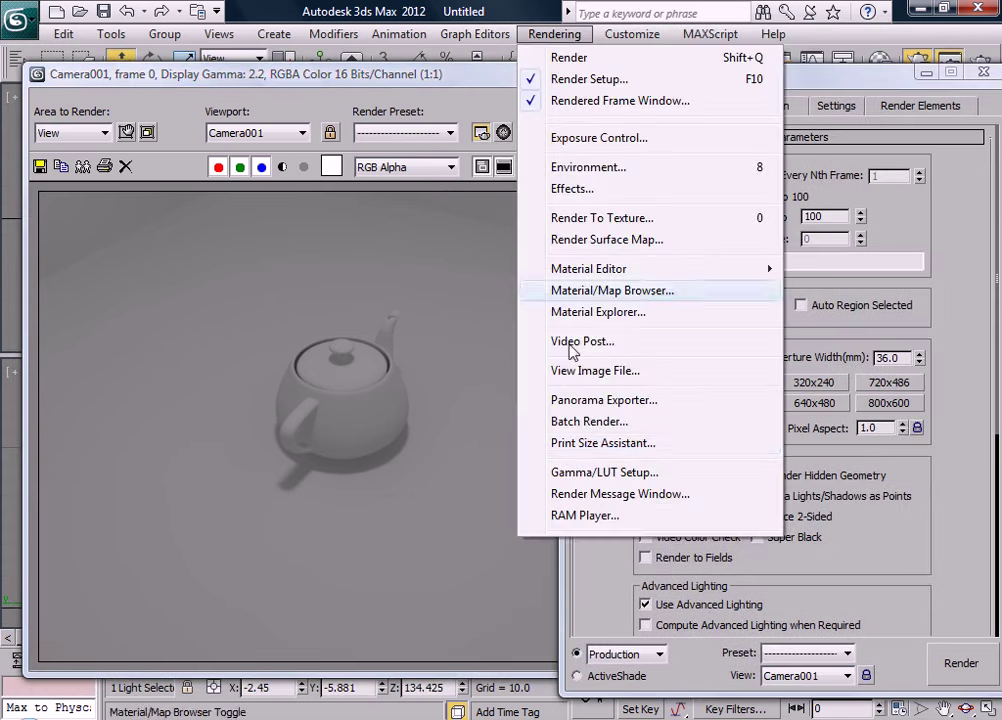
{"action": "left_click", "coordinate": [568, 516]}
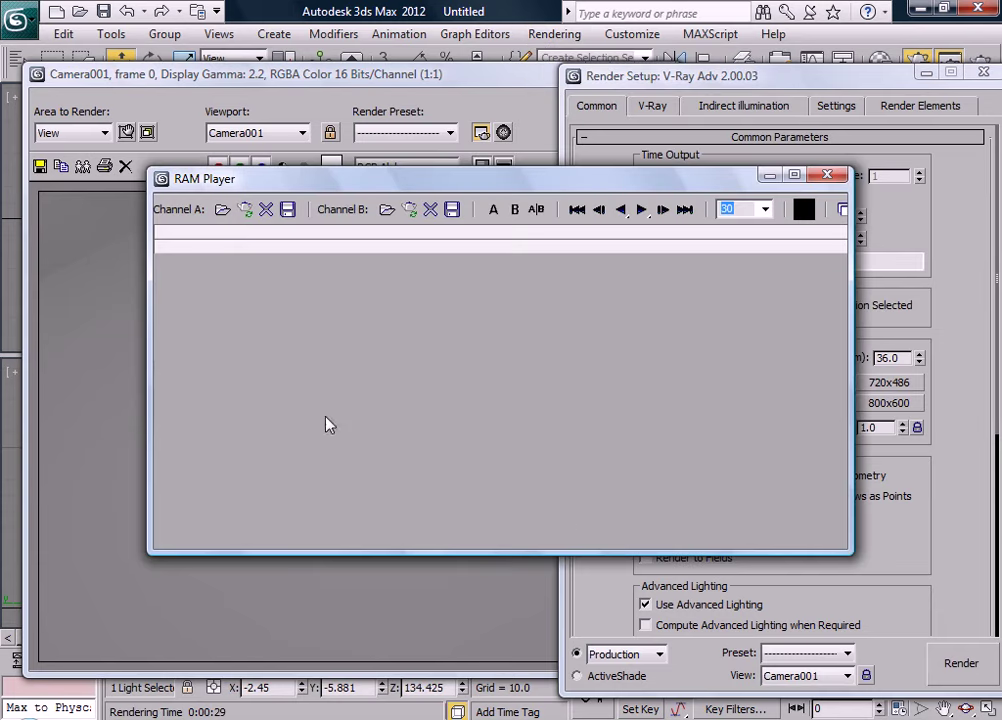
{"action": "left_click", "coordinate": [243, 220]}
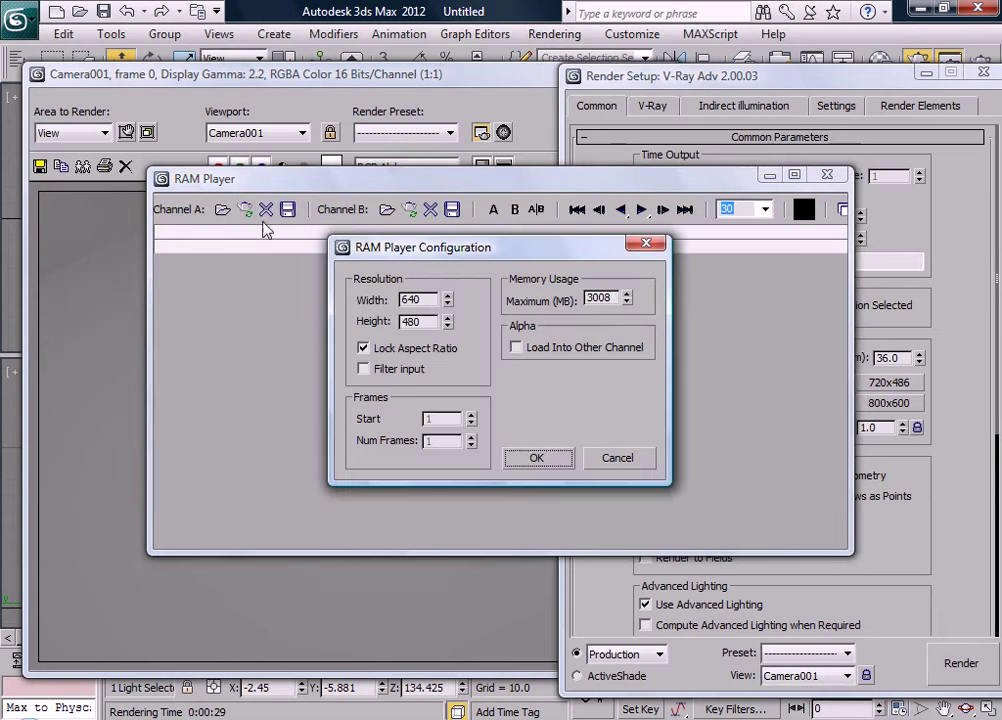
{"action": "left_click", "coordinate": [532, 458]}
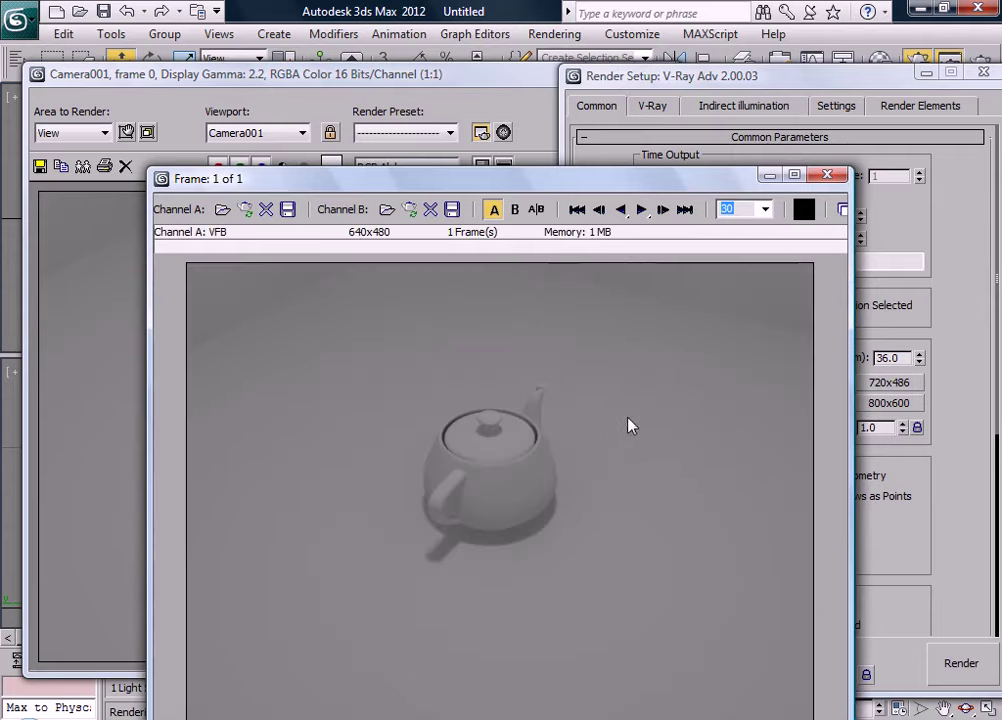
{"action": "left_click_drag", "start_coordinate": [610, 190], "coordinate": [520, 122]}
{"action": "left_click", "coordinate": [675, 105]}
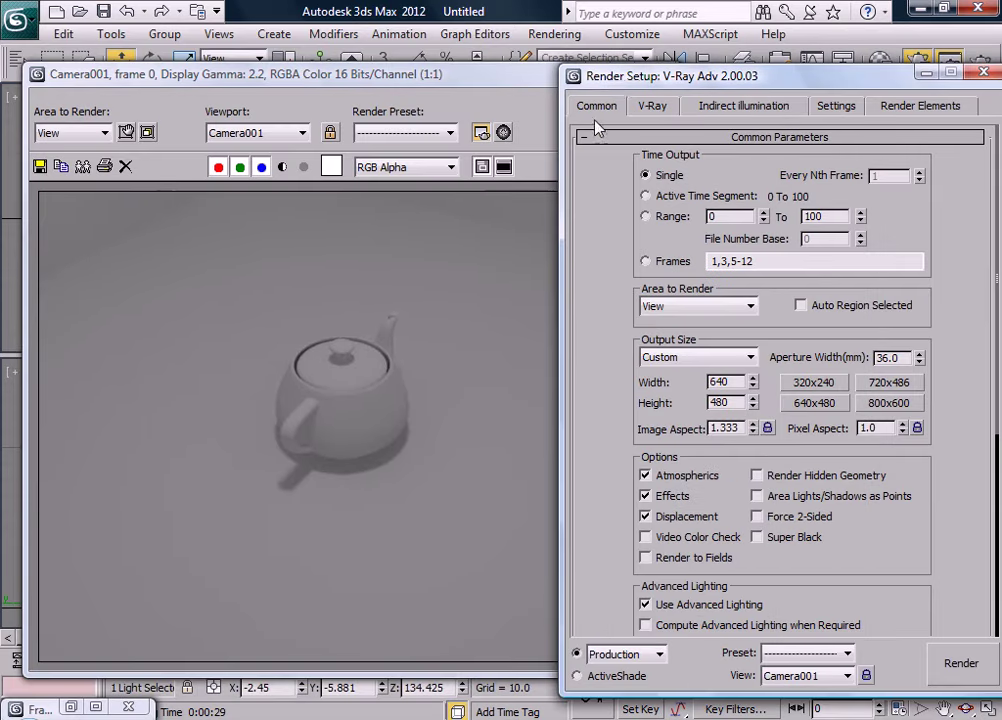
Return to the V-Ray render settings and render the Camera001 view with the changed bright multiplier
{"action": "left_click_drag", "start_coordinate": [620, 90], "coordinate": [565, 56]}
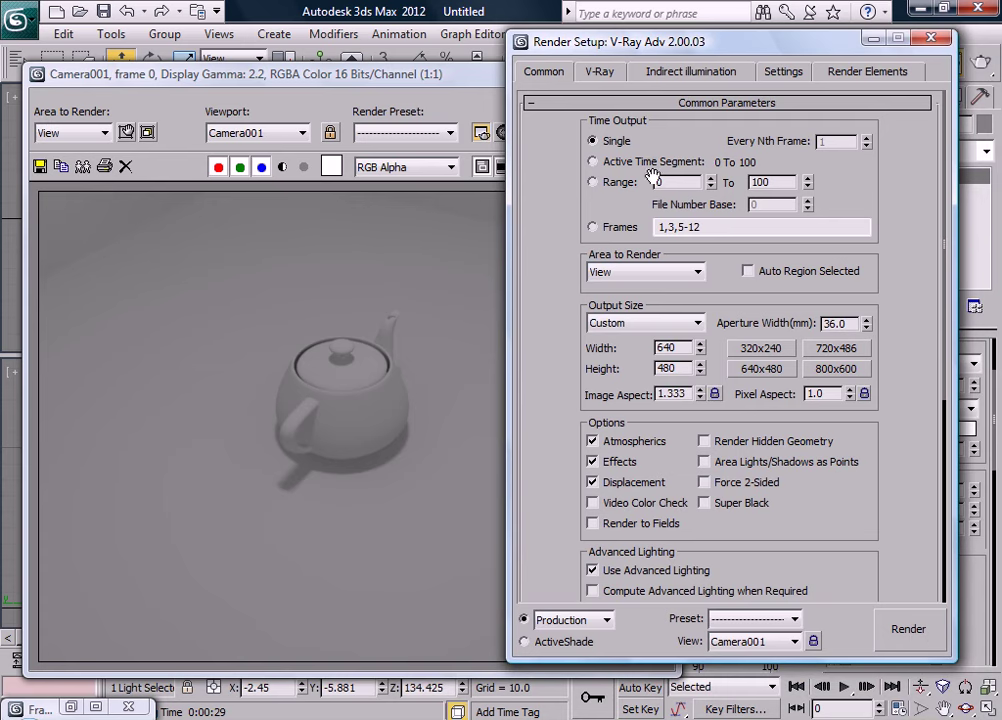
{"action": "left_click", "coordinate": [612, 75]}
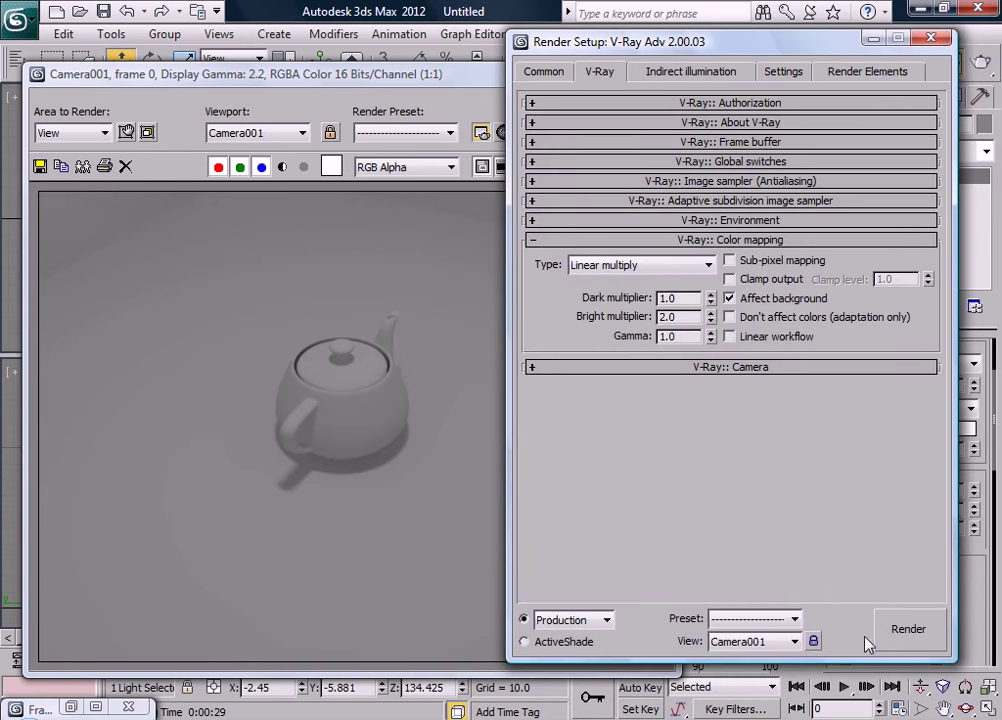
{"action": "left_click", "coordinate": [907, 632]}
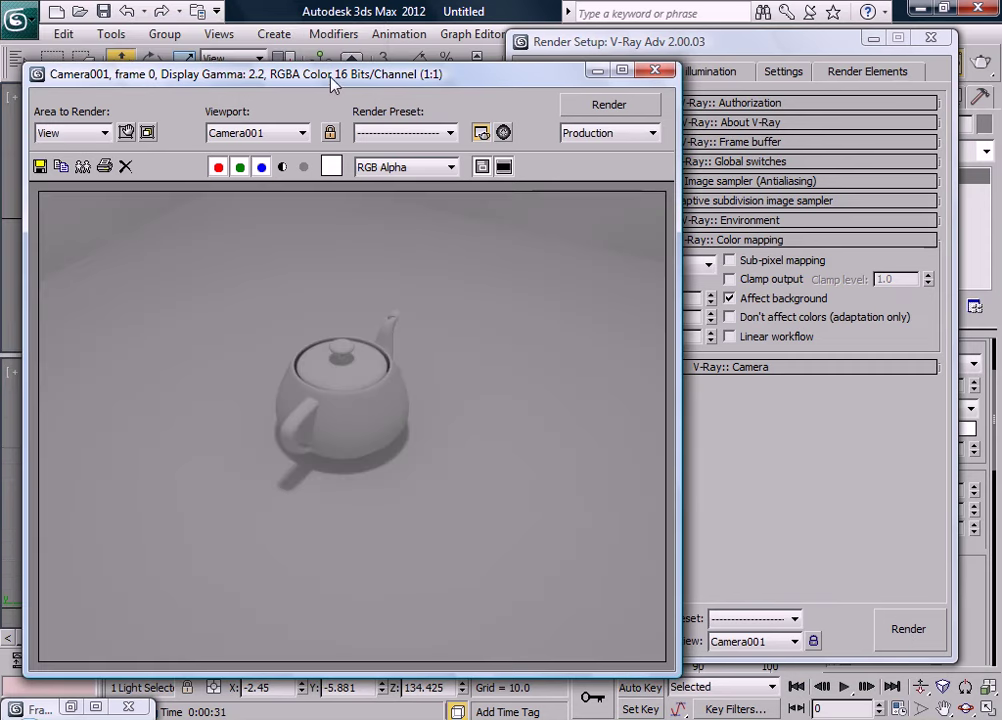
Load the brighter render into RAM Player channel B, compare it with channel A using the split divider, and minimize the player
{"action": "left_click_drag", "start_coordinate": [258, 72], "coordinate": [511, 12]}
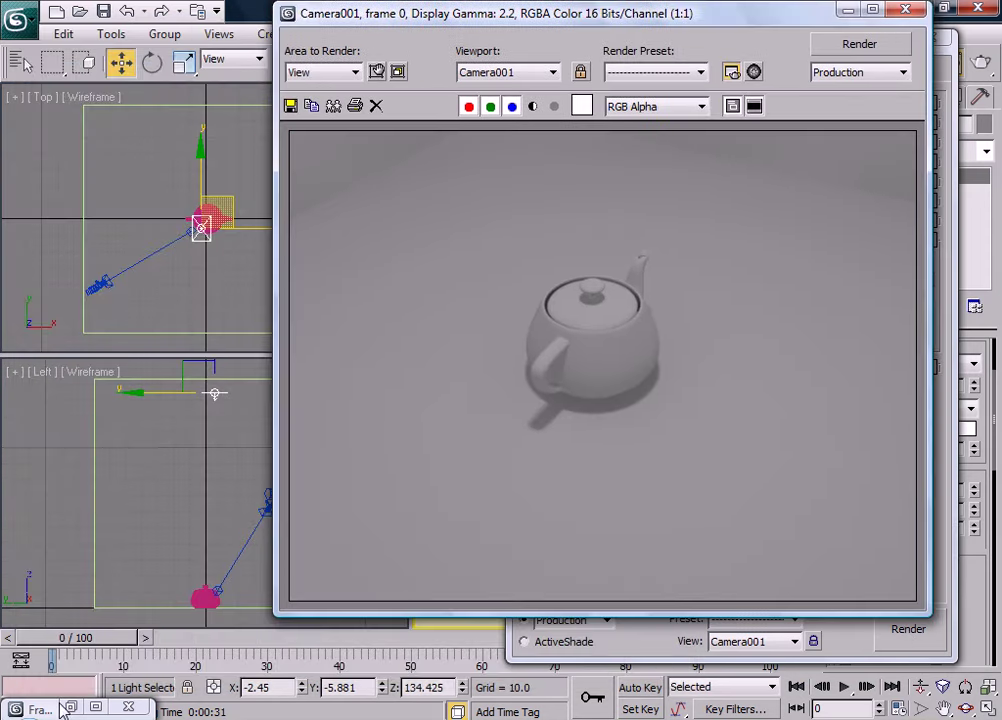
{"action": "left_click", "coordinate": [96, 707]}
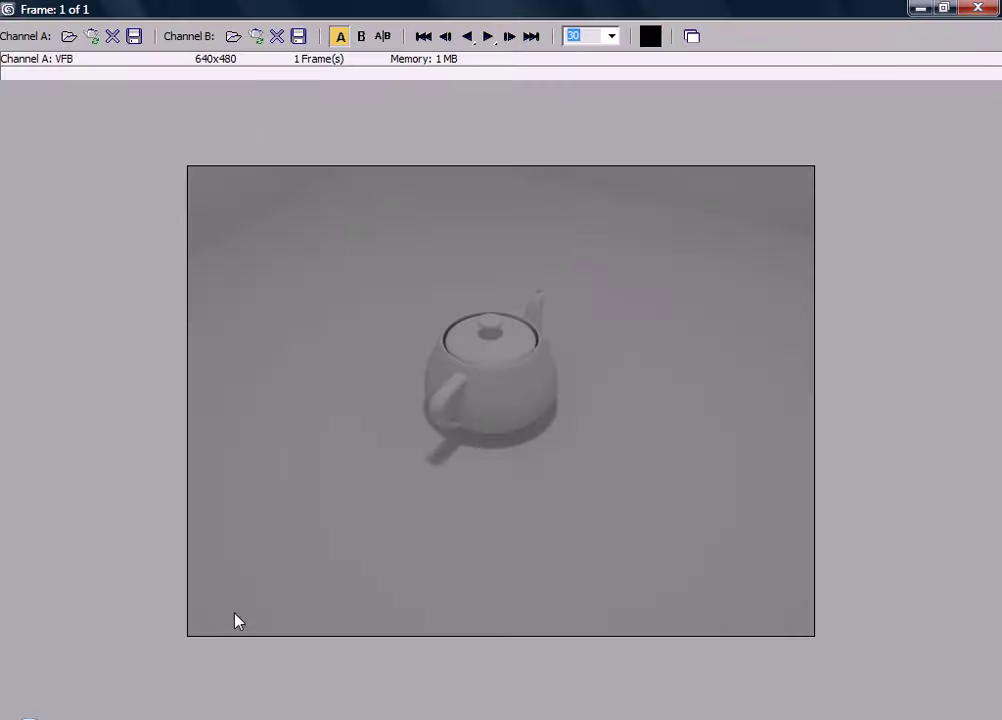
{"action": "left_click", "coordinate": [256, 40]}
{"action": "left_click", "coordinate": [538, 459]}
{"action": "mouse_move", "coordinate": [496, 167]}
{"action": "left_mouse_down"}
{"action": "mouse_move", "coordinate": [483, 163]}
{"action": "mouse_move", "coordinate": [491, 158]}
{"action": "left_mouse_up"}
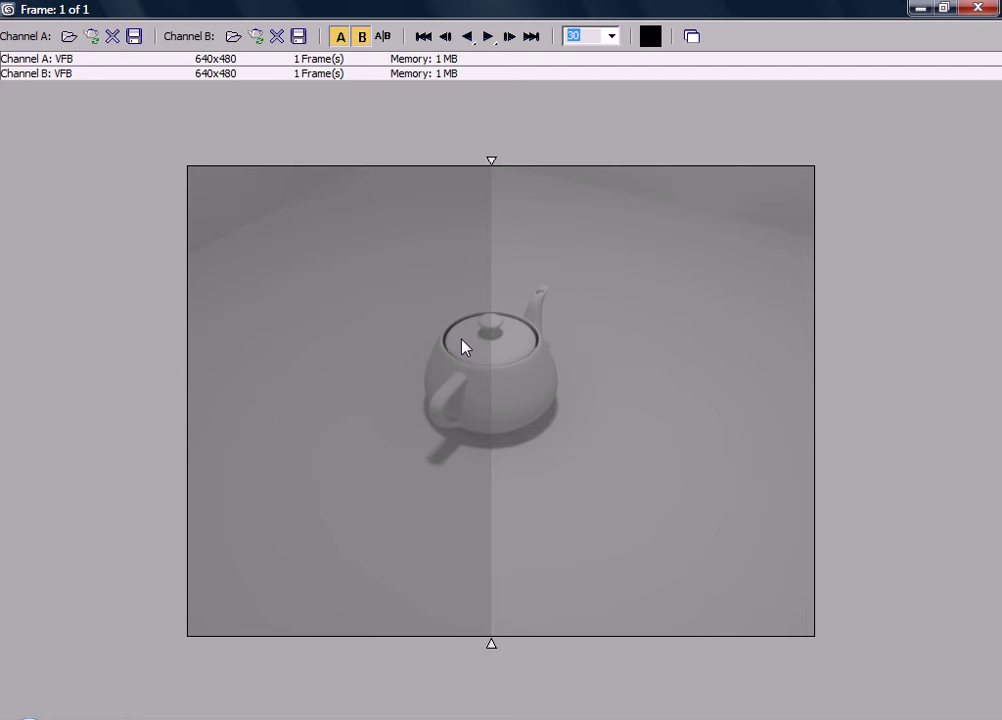
{"action": "left_click", "coordinate": [990, 10]}
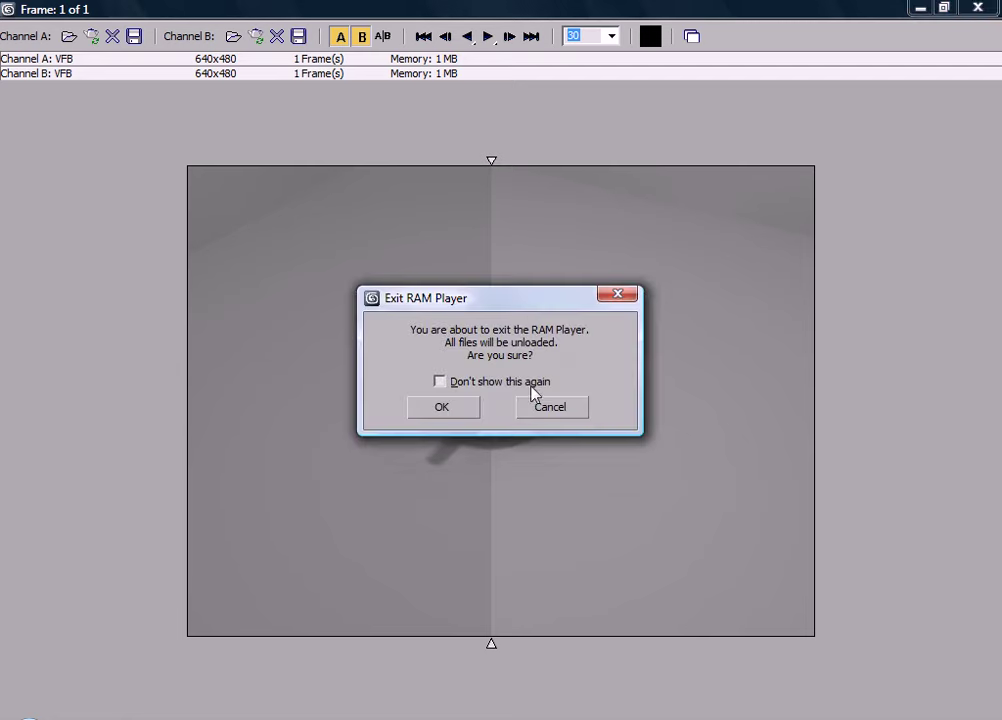
{"action": "left_click", "coordinate": [552, 407]}
{"action": "left_click", "coordinate": [920, 8]}
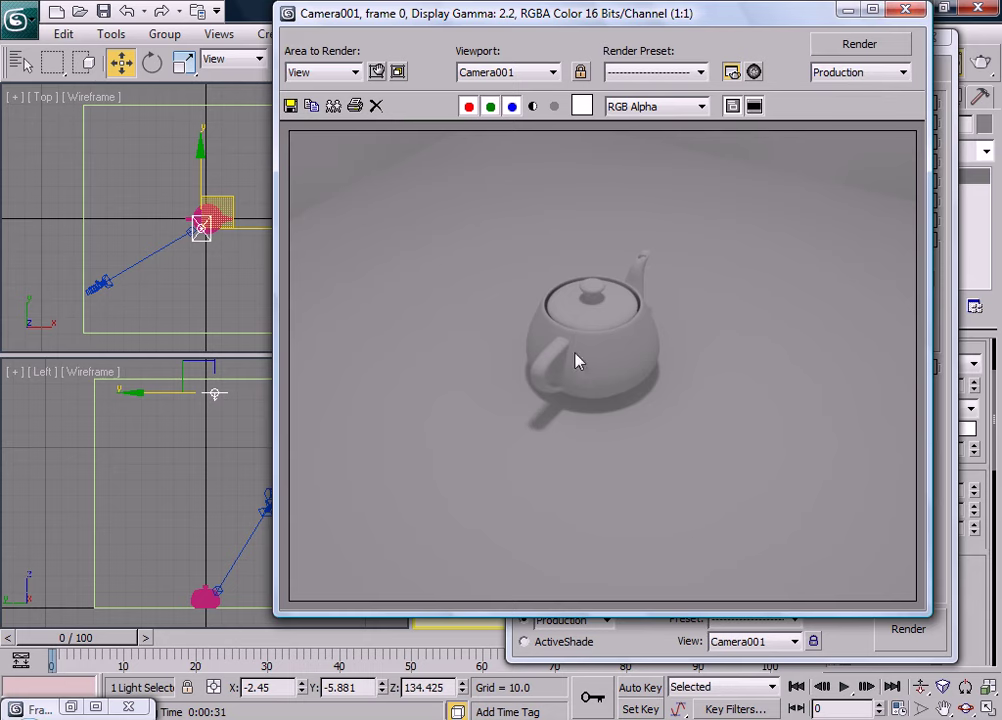
Set the bright multiplier to 1.0 and the dark multiplier to 2.0, and render the Camera001 view
{"action": "left_click", "coordinate": [908, 8]}
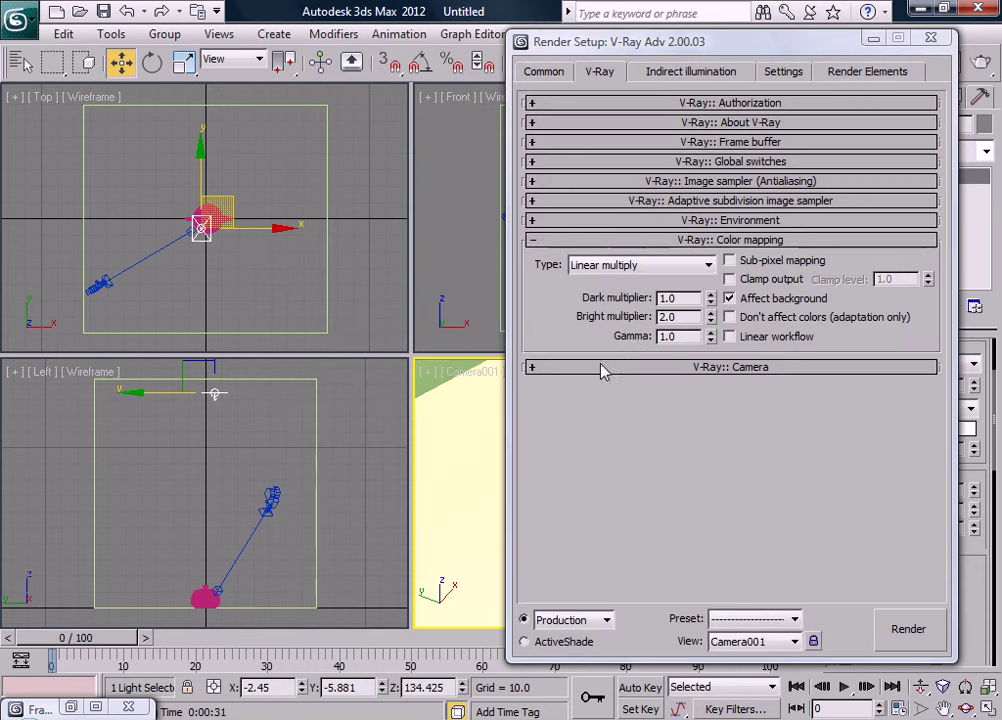
{"action": "double_click", "coordinate": [678, 316]}
{"action": "type", "text": "1"}
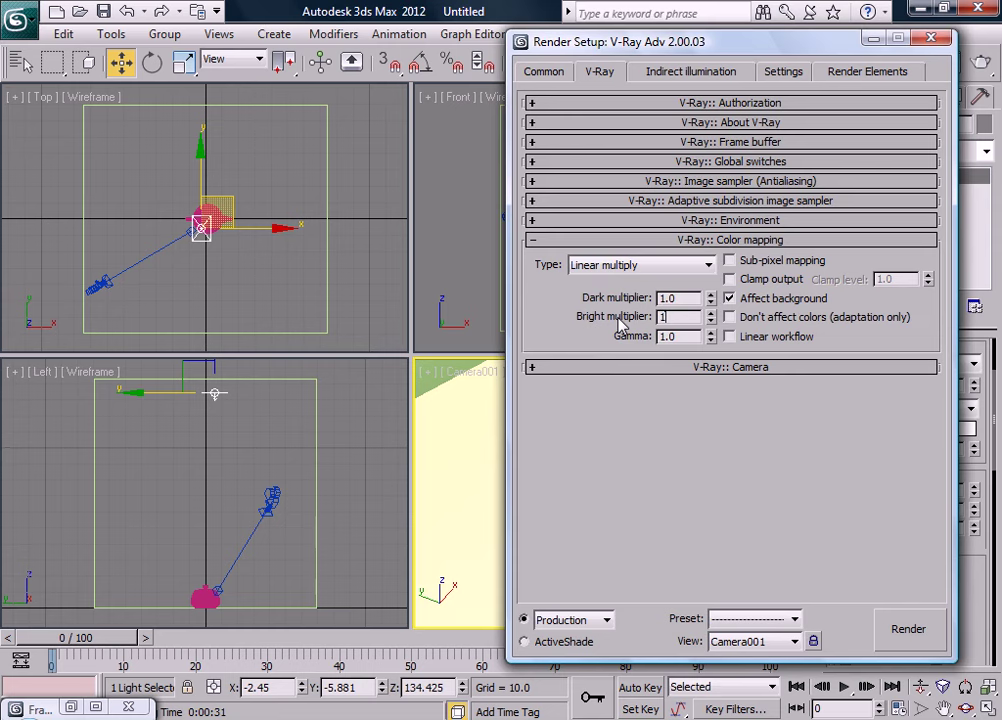
{"action": "key", "text": "shift+Tab"}
{"action": "type", "text": "2"}
{"action": "key", "text": "Return"}
{"action": "left_click", "coordinate": [900, 629]}
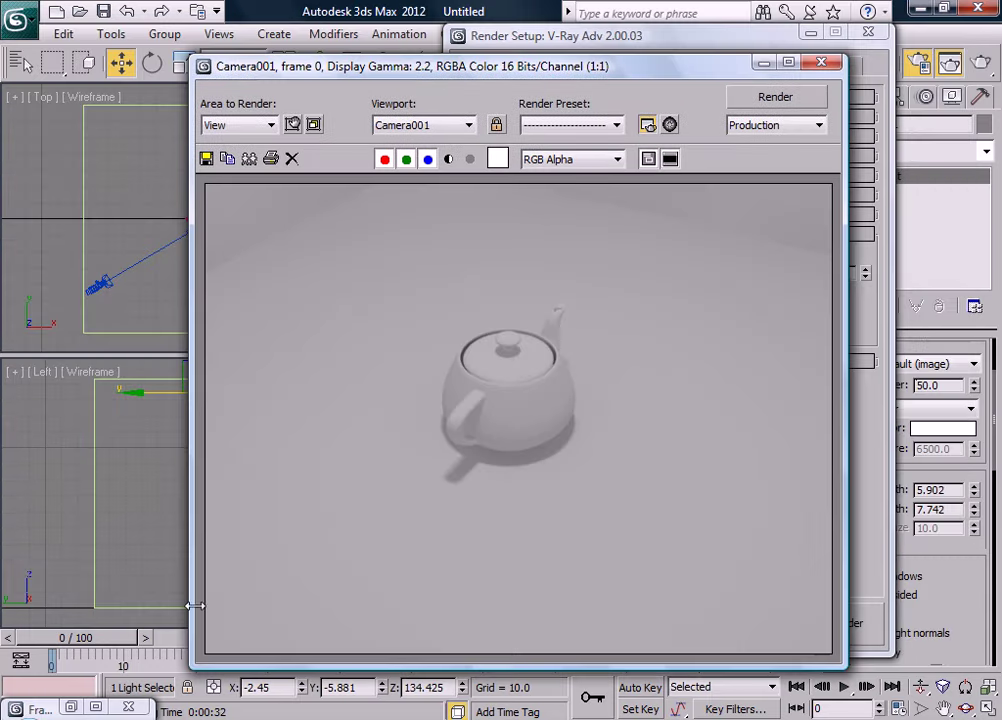
Replace channel B of the RAM Player with the dark multiplier render, compare it with channel A, and minimize the player
{"action": "left_click", "coordinate": [96, 707]}
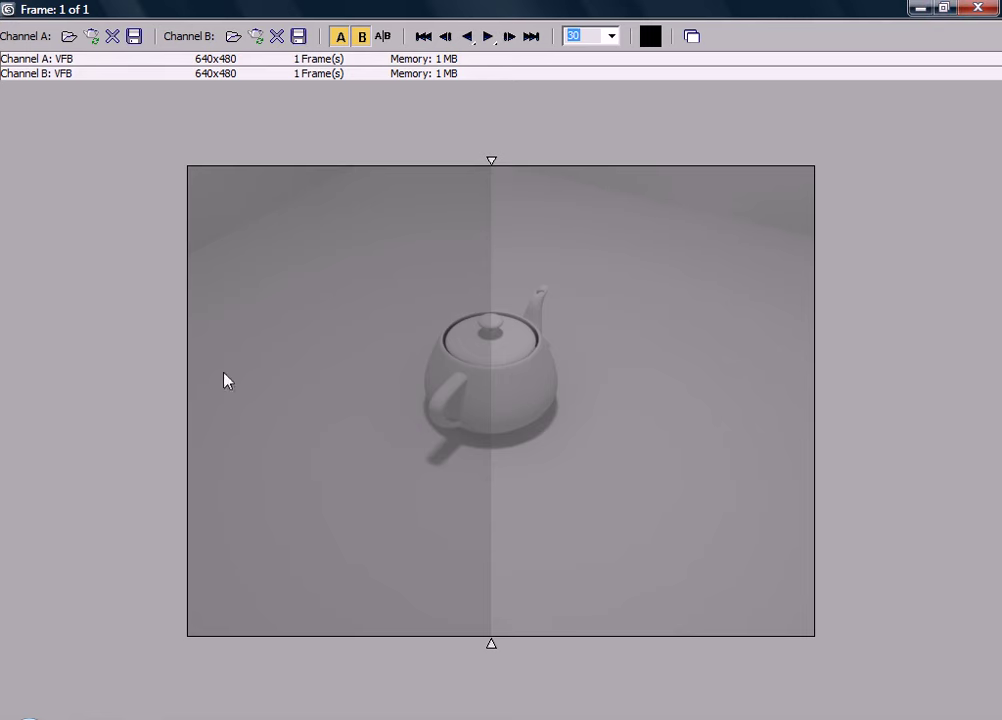
{"action": "left_click", "coordinate": [254, 38]}
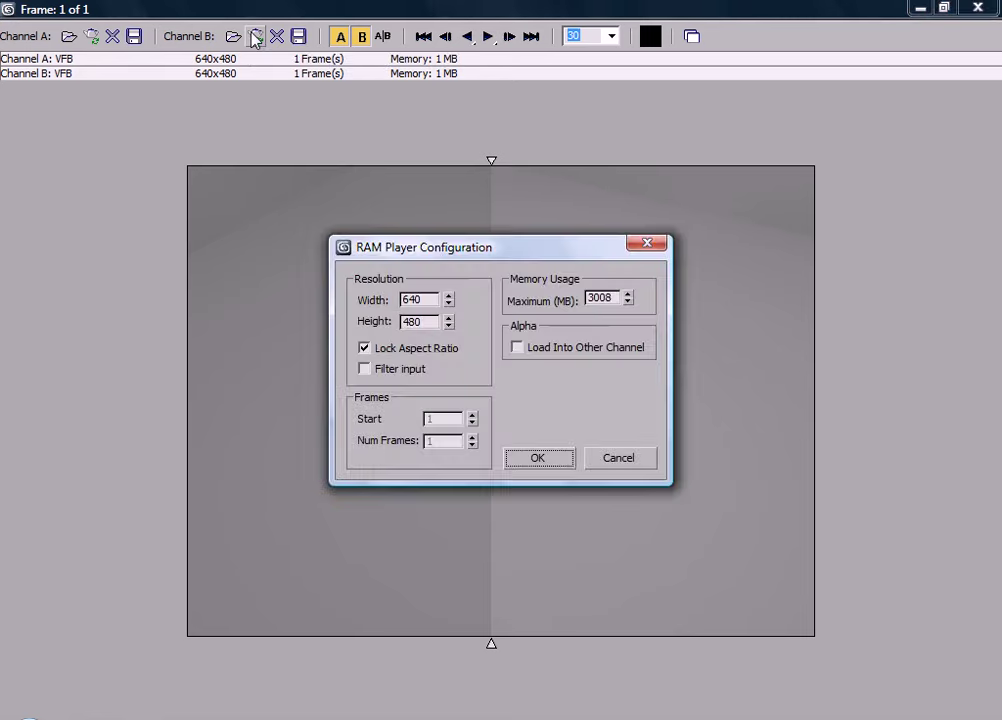
{"action": "left_click", "coordinate": [550, 460]}
{"action": "left_click_drag", "start_coordinate": [500, 163], "coordinate": [492, 163]}
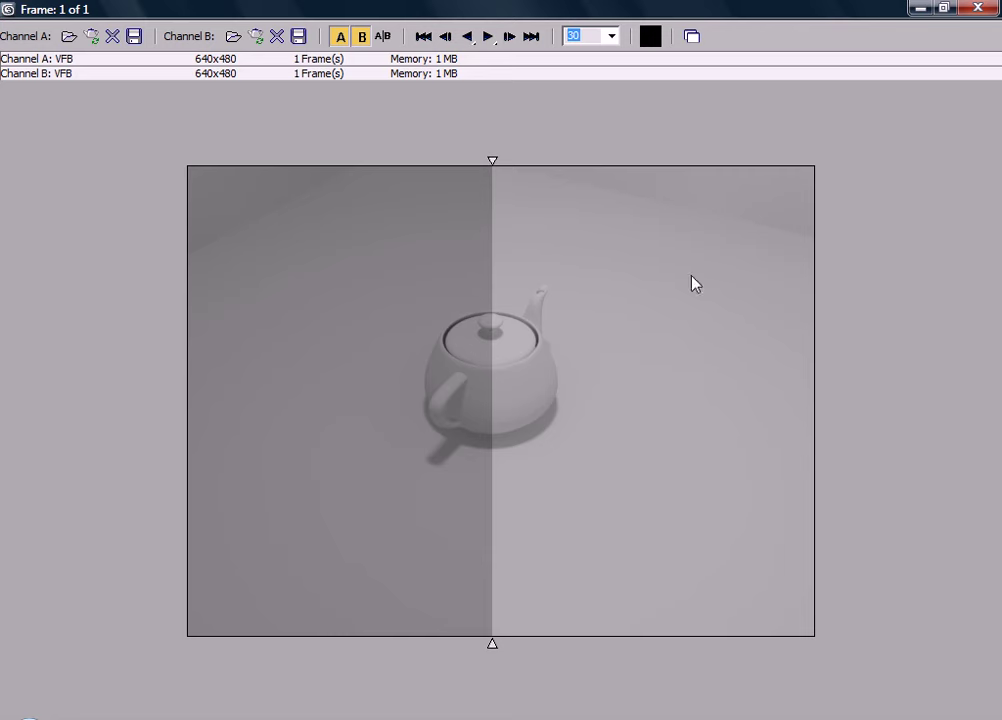
{"action": "left_click", "coordinate": [975, 8]}
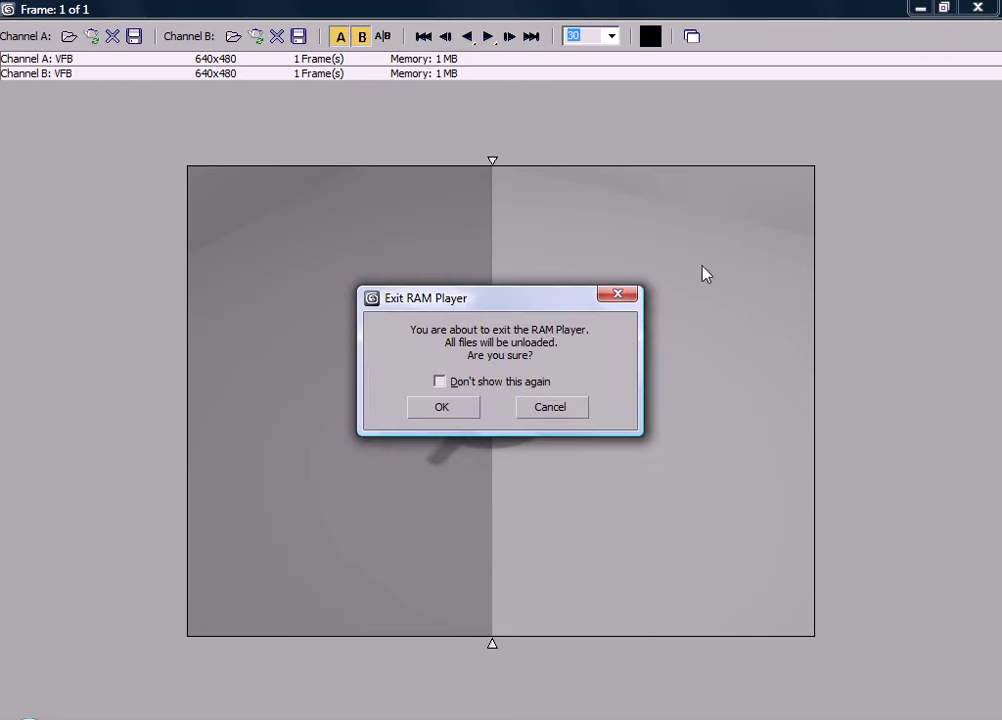
{"action": "left_click", "coordinate": [550, 407]}
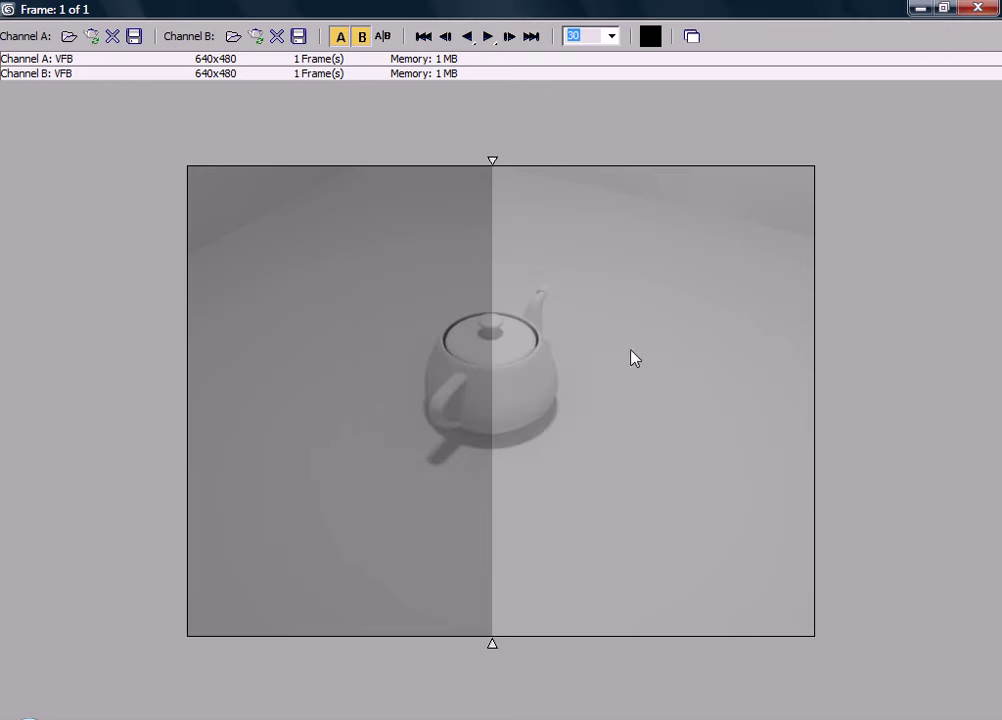
{"action": "left_click", "coordinate": [919, 8]}
Set the dark multiplier to 1.0 and the color mapping gamma to 2.0, and render the Camera001 view
{"action": "left_click", "coordinate": [821, 62]}
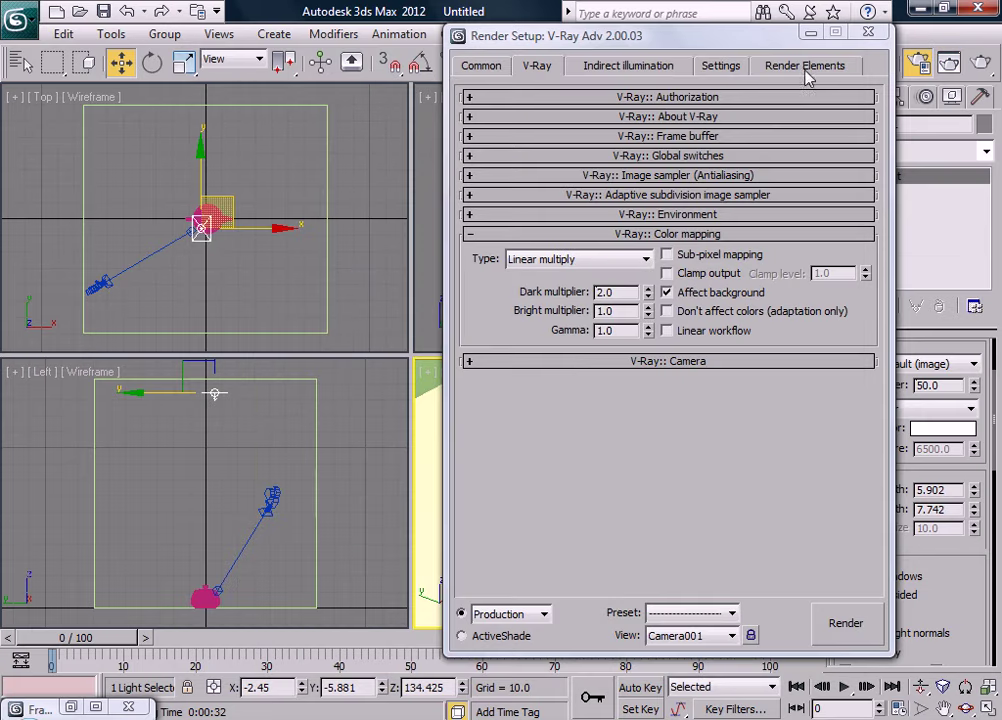
{"action": "double_click", "coordinate": [606, 291]}
{"action": "type", "text": "1"}
{"action": "double_click", "coordinate": [620, 333]}
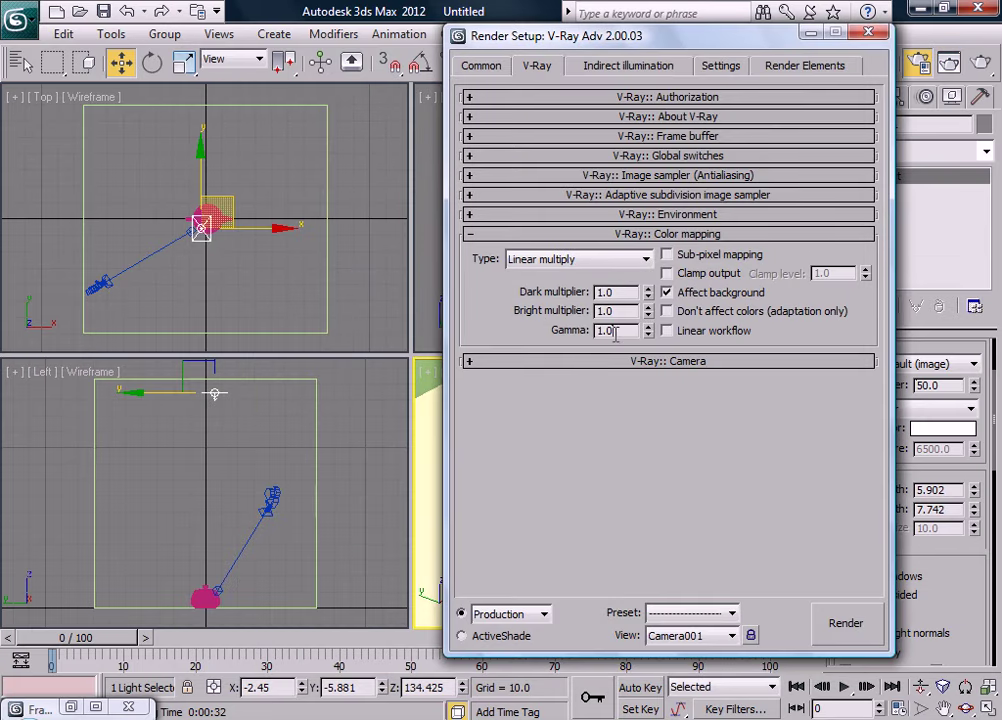
{"action": "type", "text": "2"}
{"action": "key", "text": "Return"}
{"action": "left_click", "coordinate": [832, 630]}
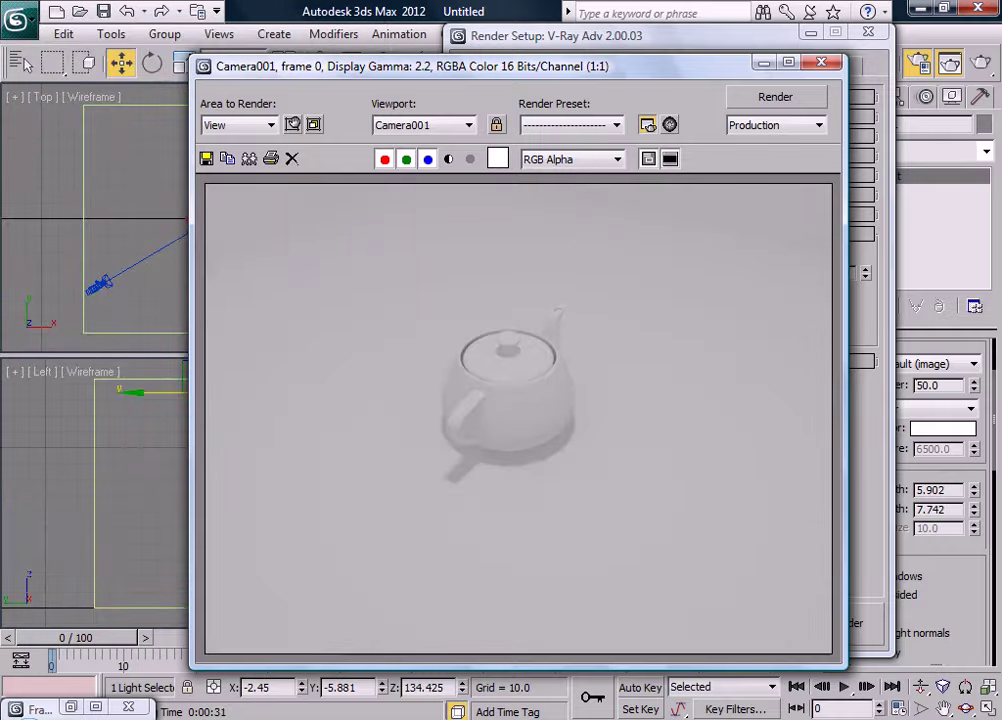
Load the gamma render into RAM Player channel B and compare it with the original render in channel A
{"action": "left_click", "coordinate": [96, 707]}
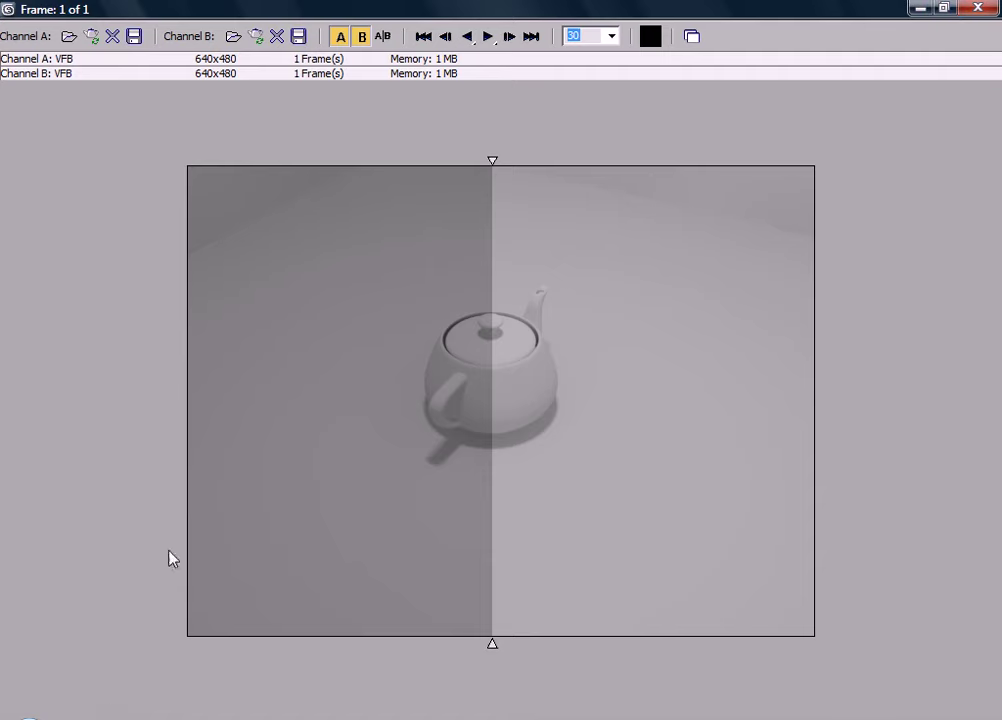
{"action": "left_click", "coordinate": [257, 38]}
{"action": "left_click", "coordinate": [541, 459]}
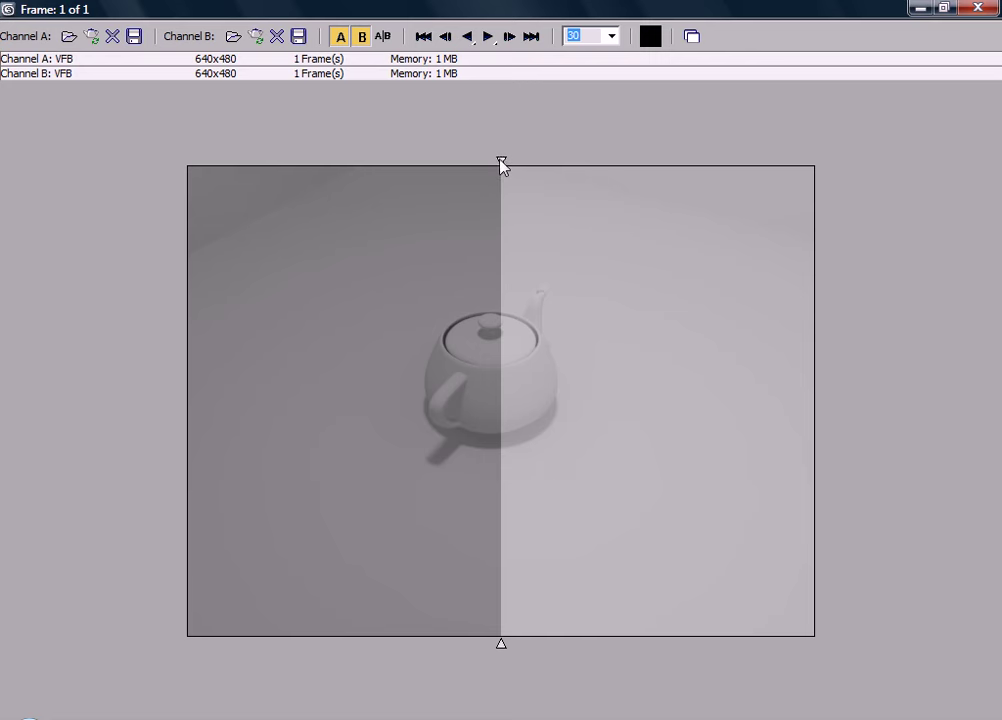
{"action": "left_click_drag", "start_coordinate": [501, 166], "coordinate": [492, 164]}
{"action": "left_click", "coordinate": [917, 8]}
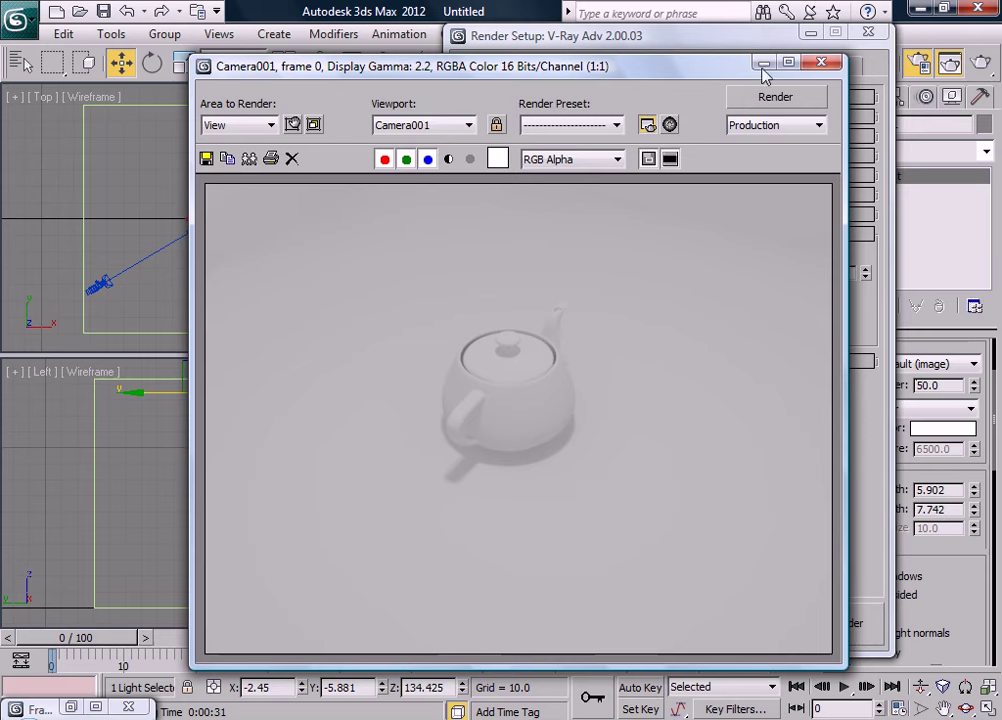
{"action": "left_click", "coordinate": [640, 47]}
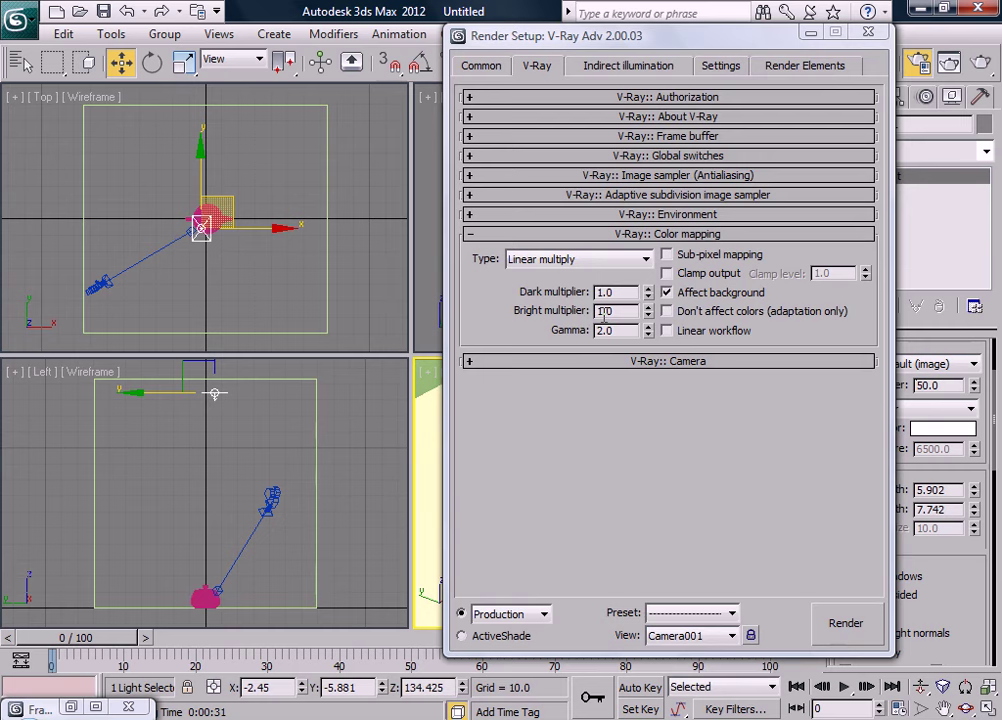
{"action": "left_click", "coordinate": [71, 707]}
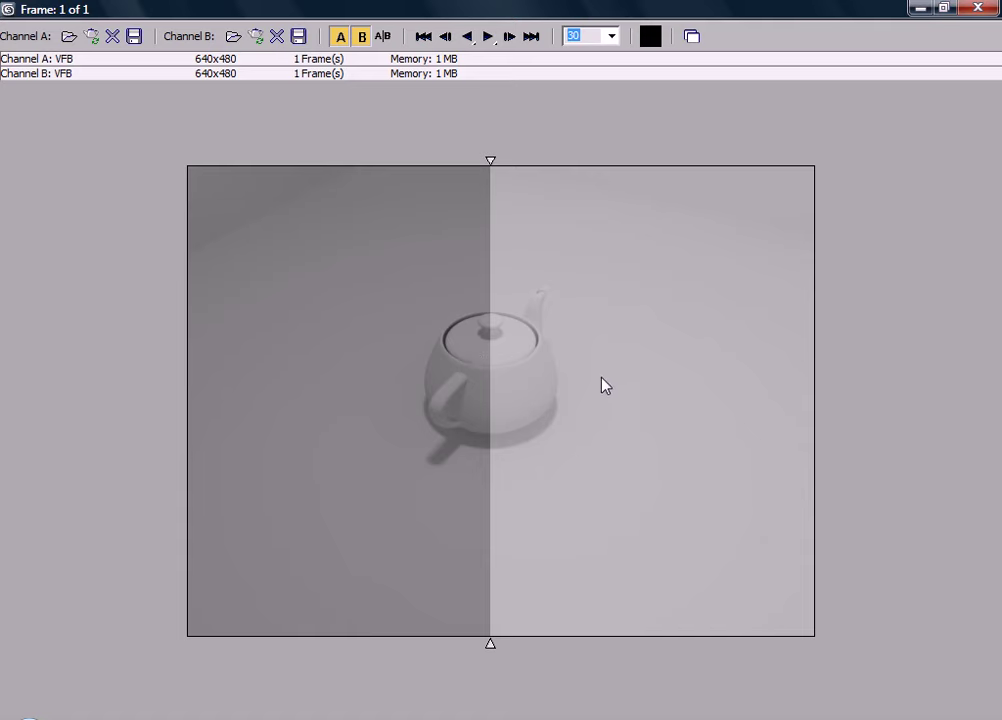
Exit the RAM Player, confirming that its files are unloaded, and reposition the Render Setup dialog
{"action": "left_click", "coordinate": [978, 8]}
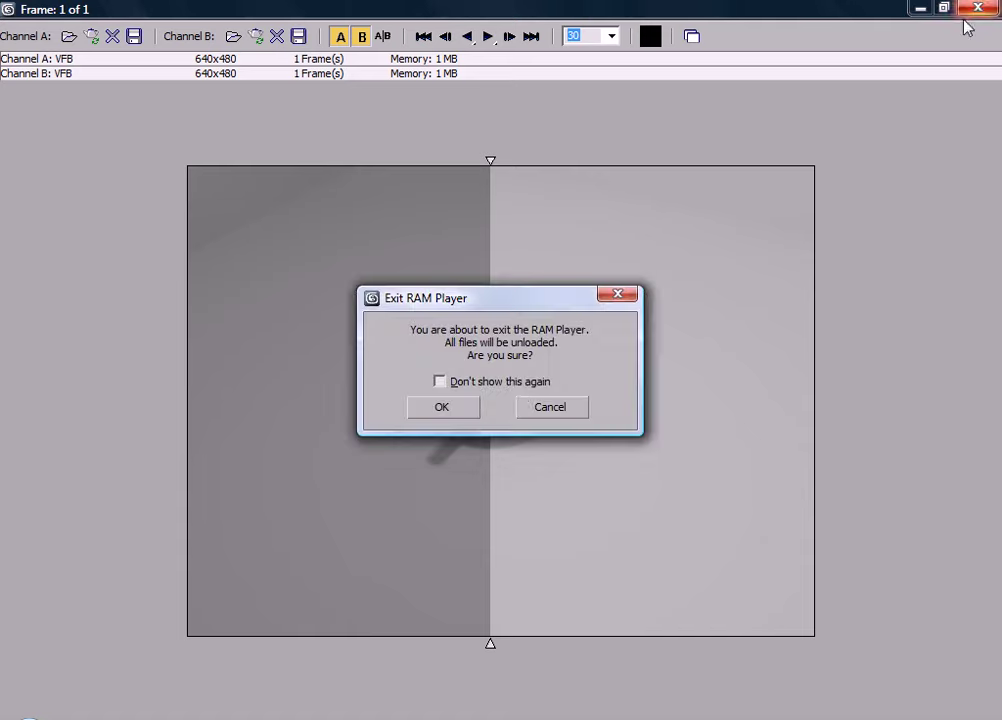
{"action": "left_click", "coordinate": [462, 405]}
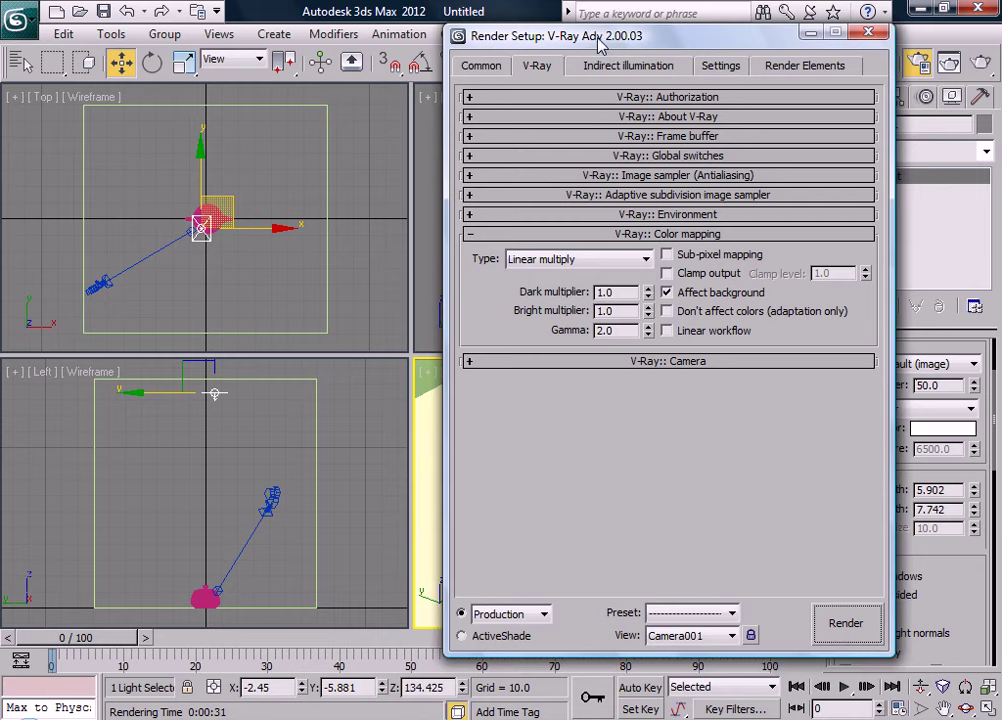
{"action": "left_click_drag", "start_coordinate": [471, 36], "coordinate": [416, 60]}
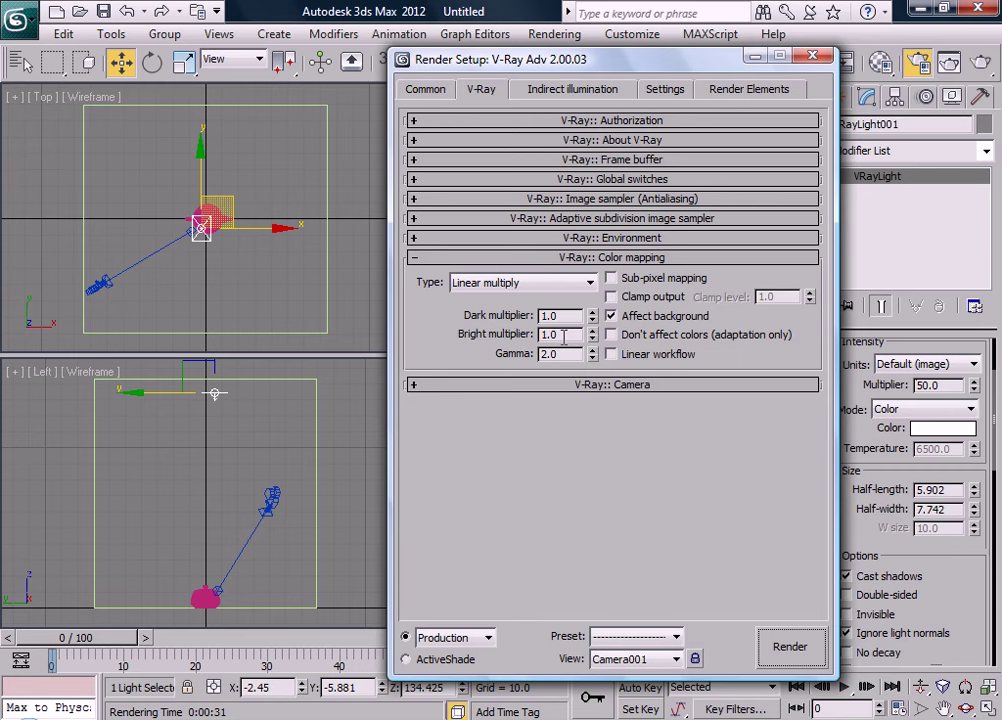
Set the color mapping gamma to 1.0
{"action": "left_click_drag", "start_coordinate": [572, 354], "coordinate": [490, 358]}
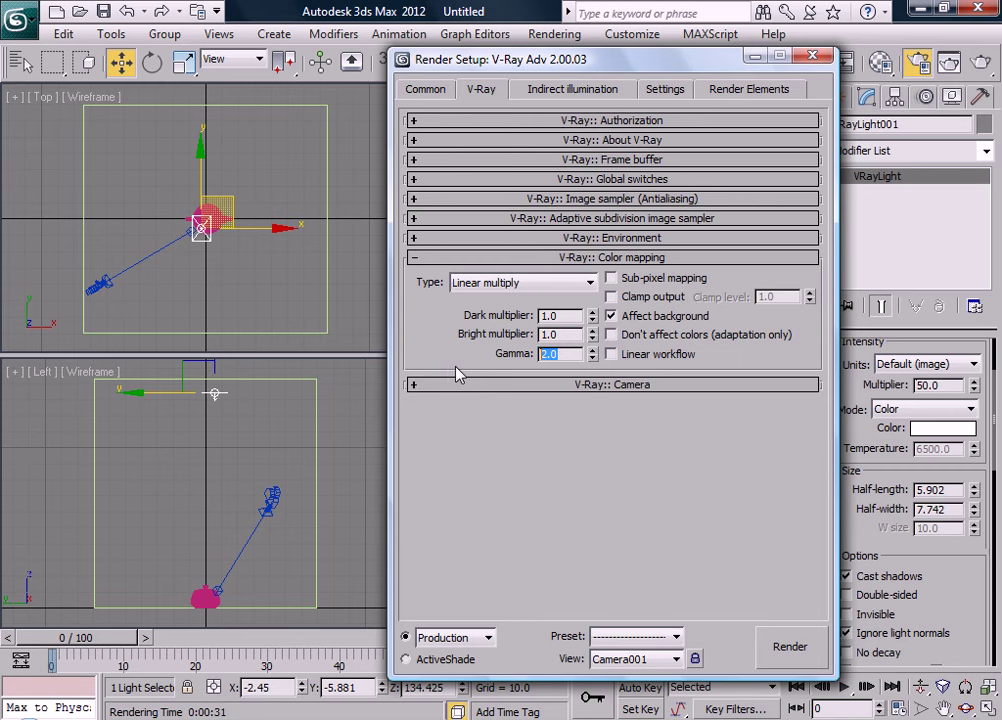
{"action": "type", "text": "1"}
{"action": "key", "text": "Return"}
Review the available color mapping types and close the list without choosing another one
{"action": "left_click", "coordinate": [468, 287]}
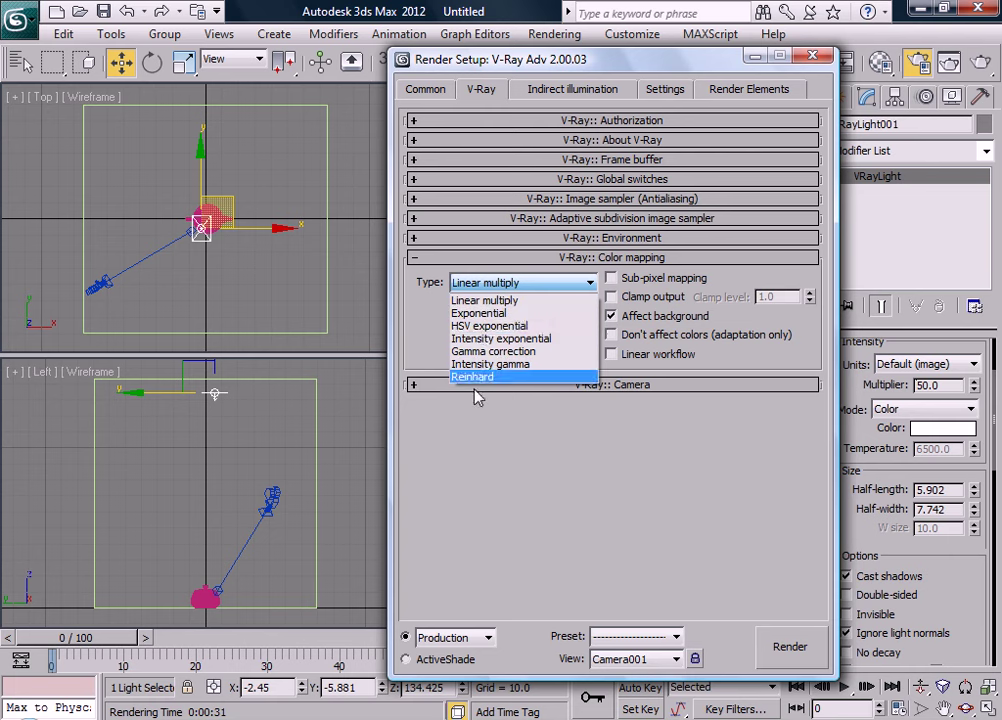
{"action": "left_click", "coordinate": [444, 342]}
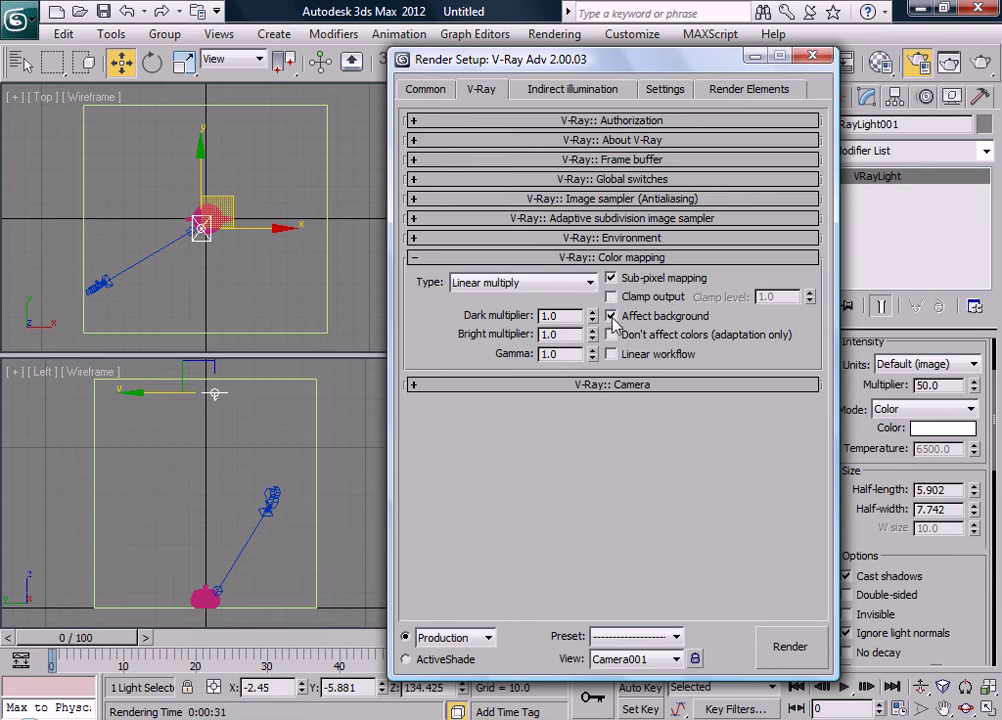
Try the Clamp output, Sub-pixel mapping and Affect background options of the color mapping, restoring each one
{"action": "left_click", "coordinate": [612, 298]}
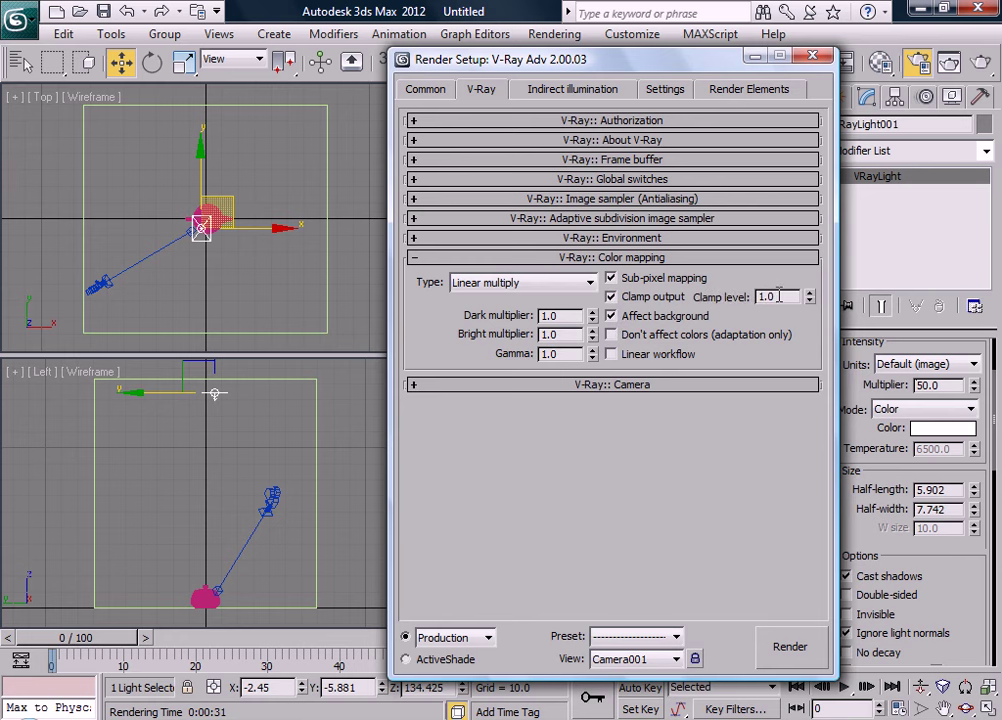
{"action": "left_click", "coordinate": [611, 298]}
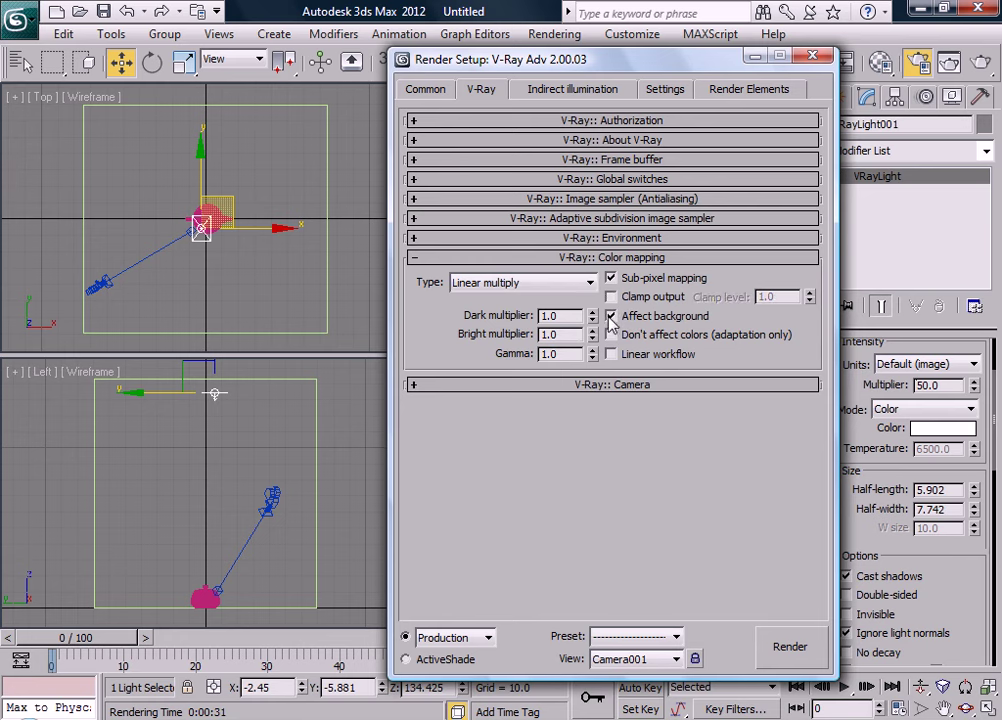
{"action": "left_click", "coordinate": [612, 281]}
{"action": "double_click", "coordinate": [558, 334]}
{"action": "left_click", "coordinate": [610, 316]}
{"action": "left_click", "coordinate": [610, 316]}
Move the Render Setup dialog to check the Camera001 viewport, and collapse the Color mapping rollout
{"action": "left_click_drag", "start_coordinate": [428, 56], "coordinate": [53, 94]}
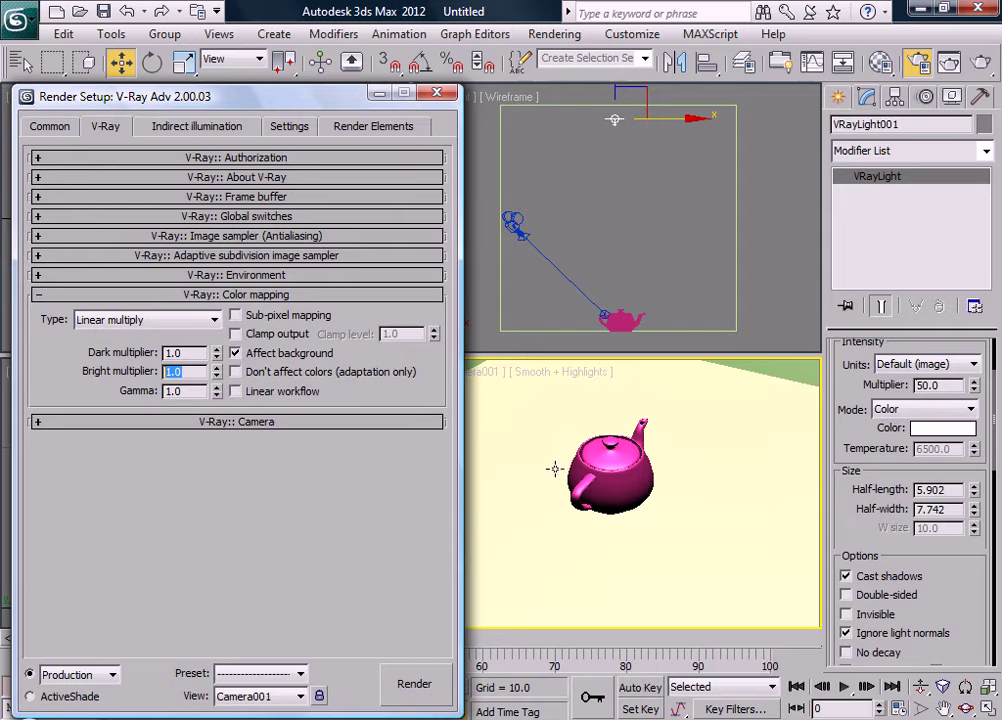
{"action": "left_click_drag", "start_coordinate": [300, 96], "coordinate": [493, 49]}
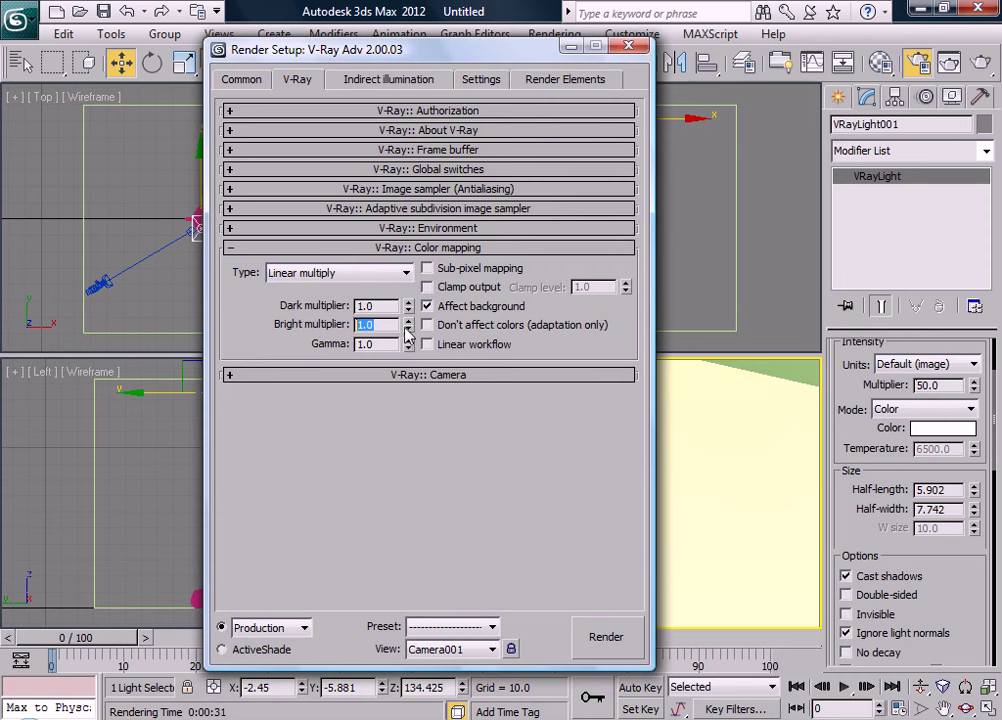
{"action": "left_click", "coordinate": [392, 248]}
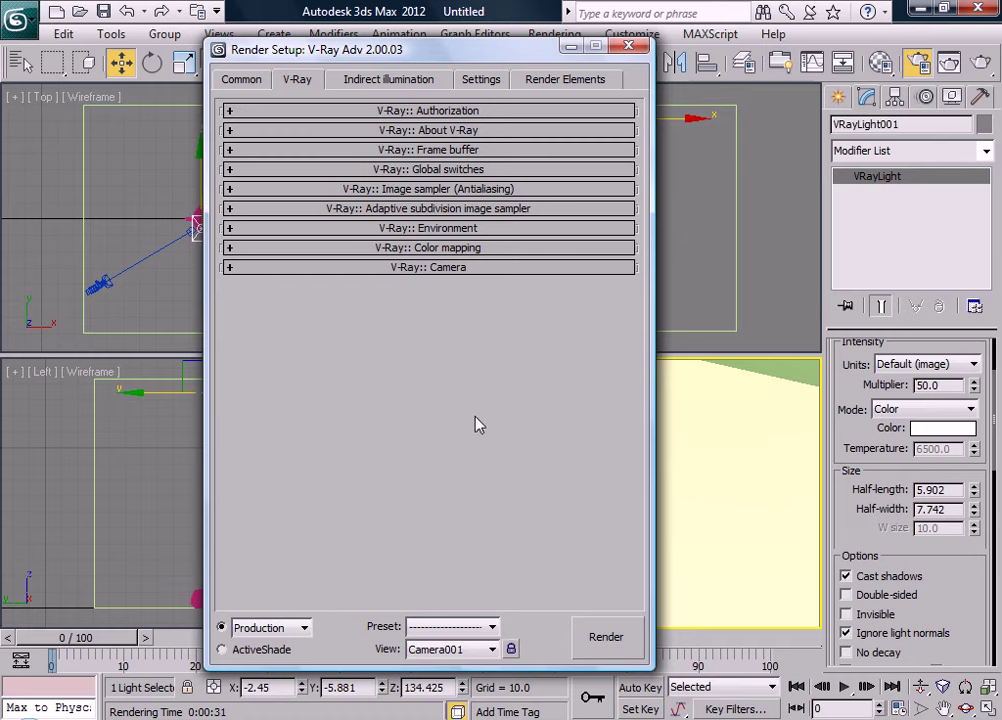